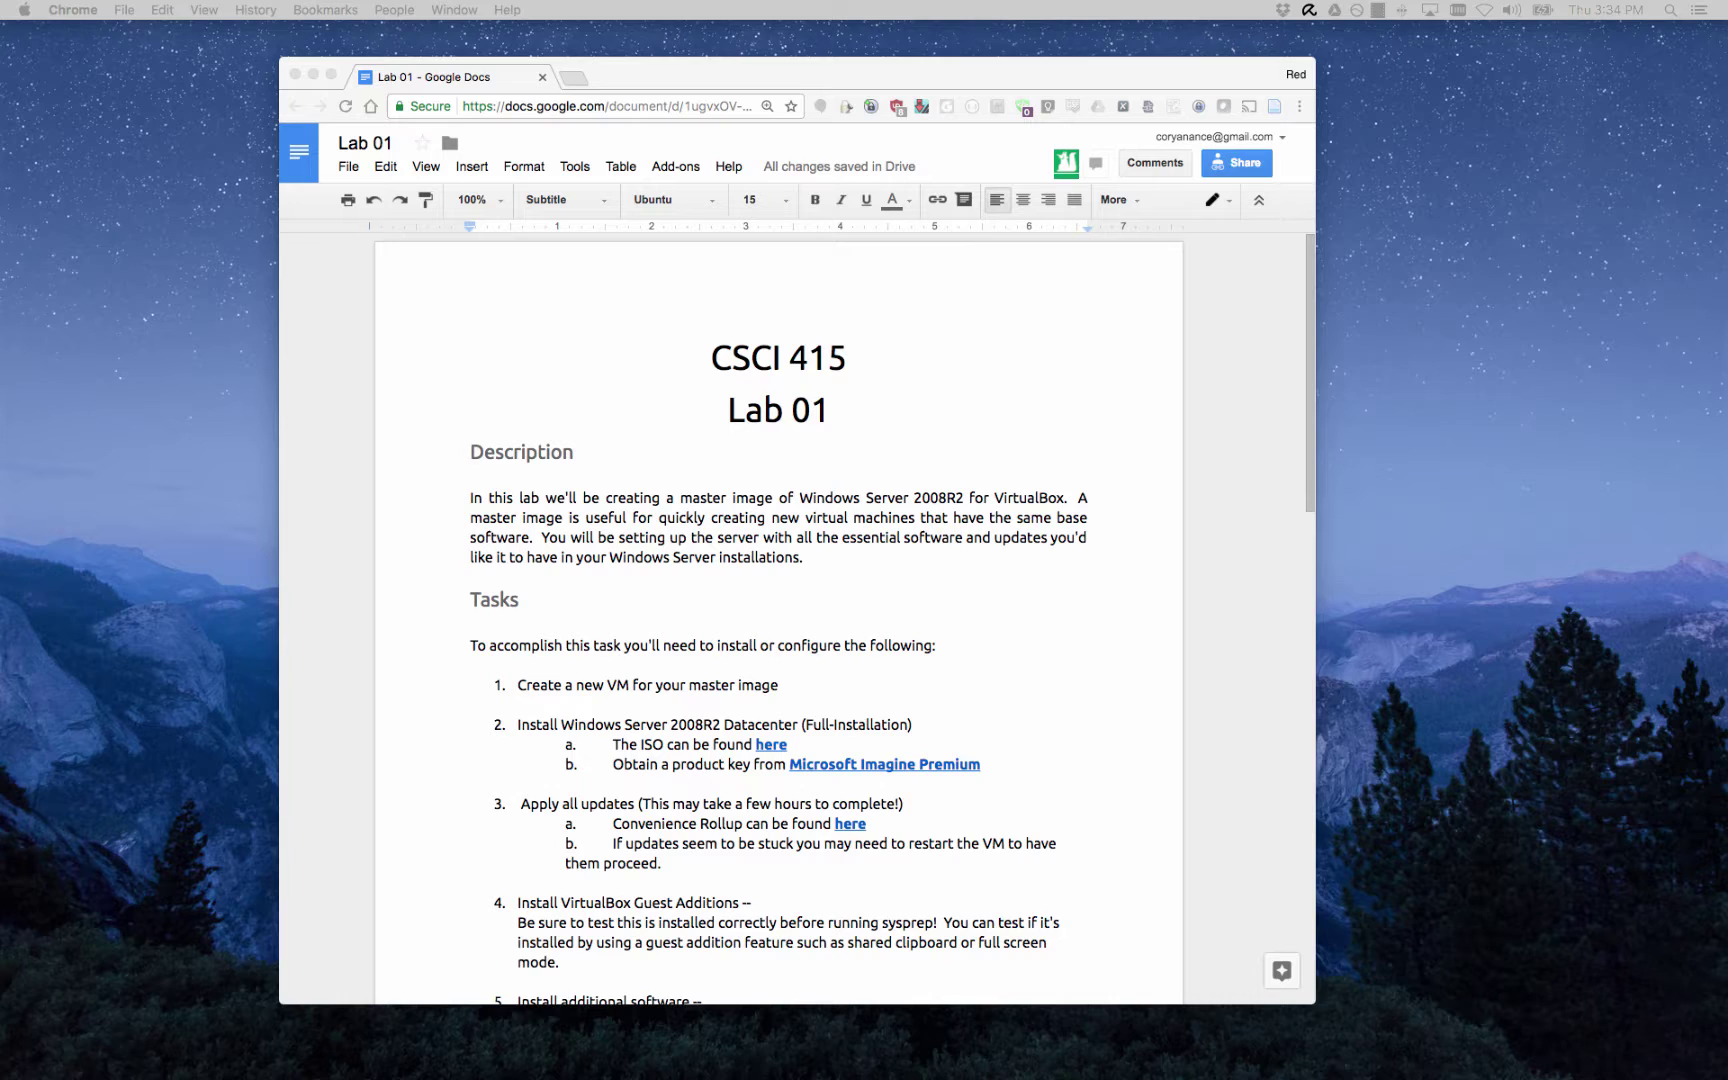
Reveal the coastal.onthehub.com address behind the 'Microsoft Imagine Premium' link in task 2b.
{"action": "left_click", "coordinate": [895, 765]}
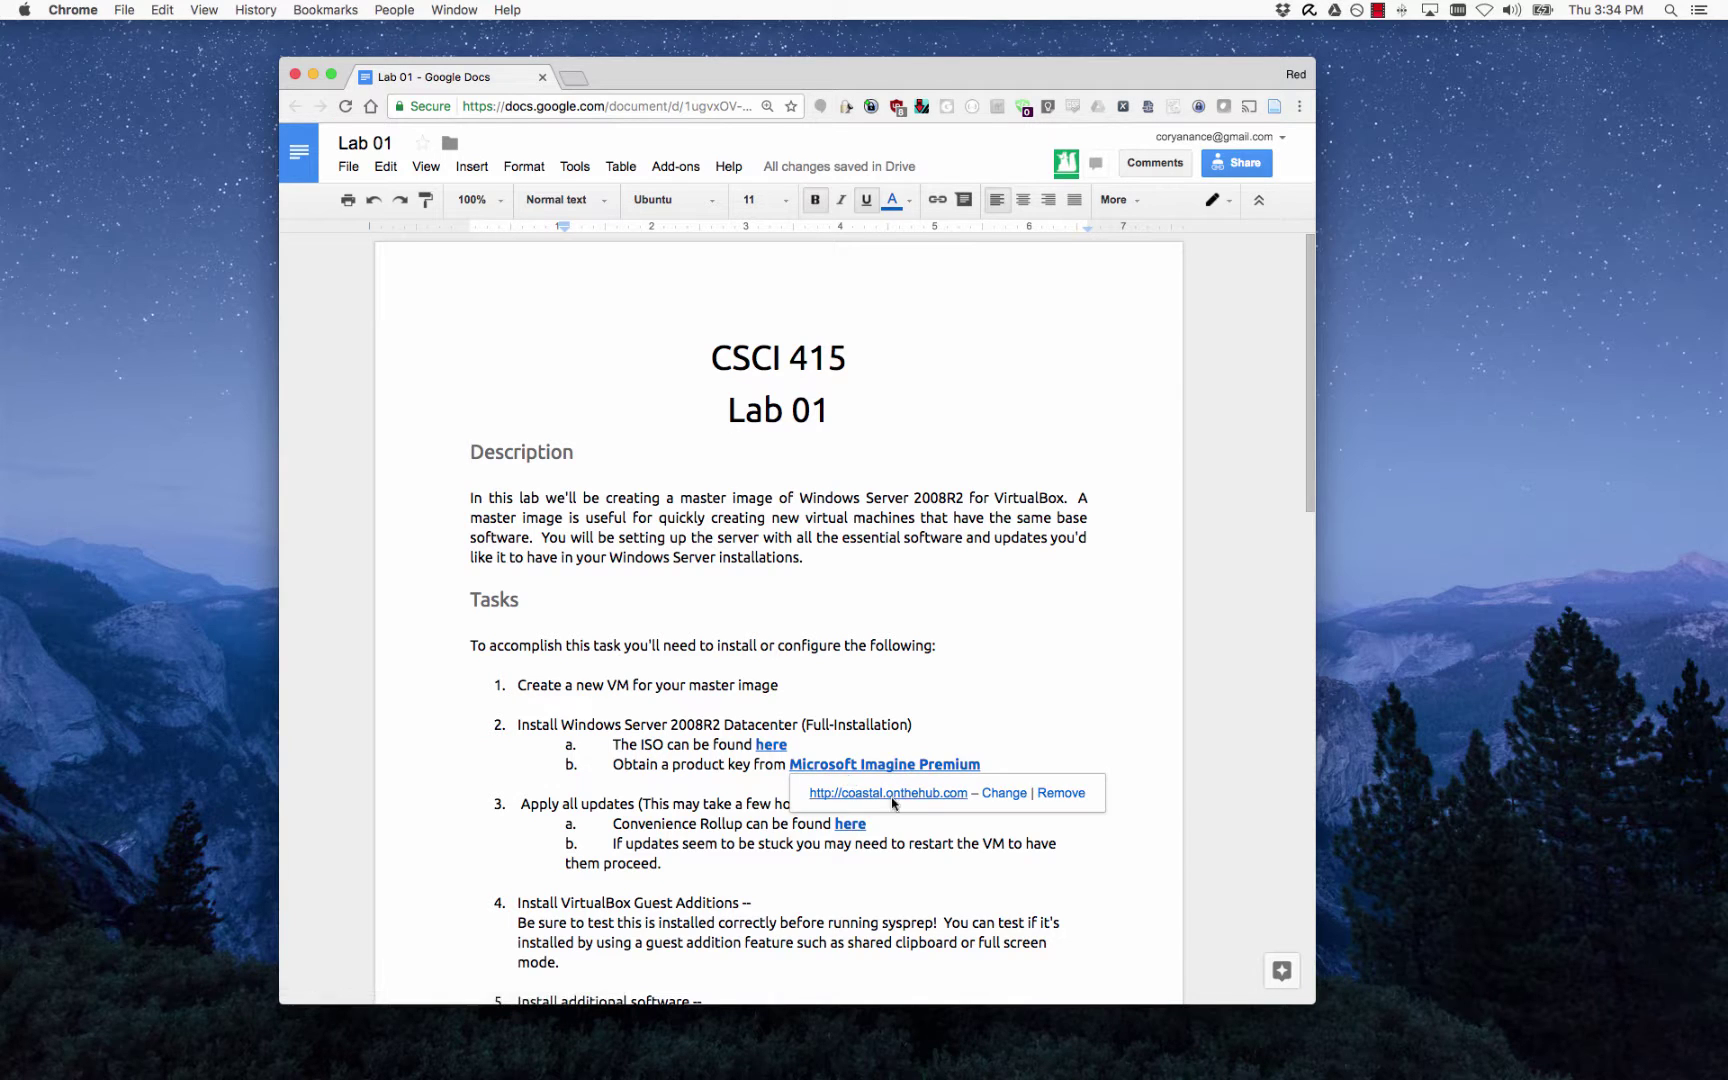
Open the store link and sign in to Coastal Carolina SSO with the university username and password.
{"action": "left_click", "coordinate": [897, 794]}
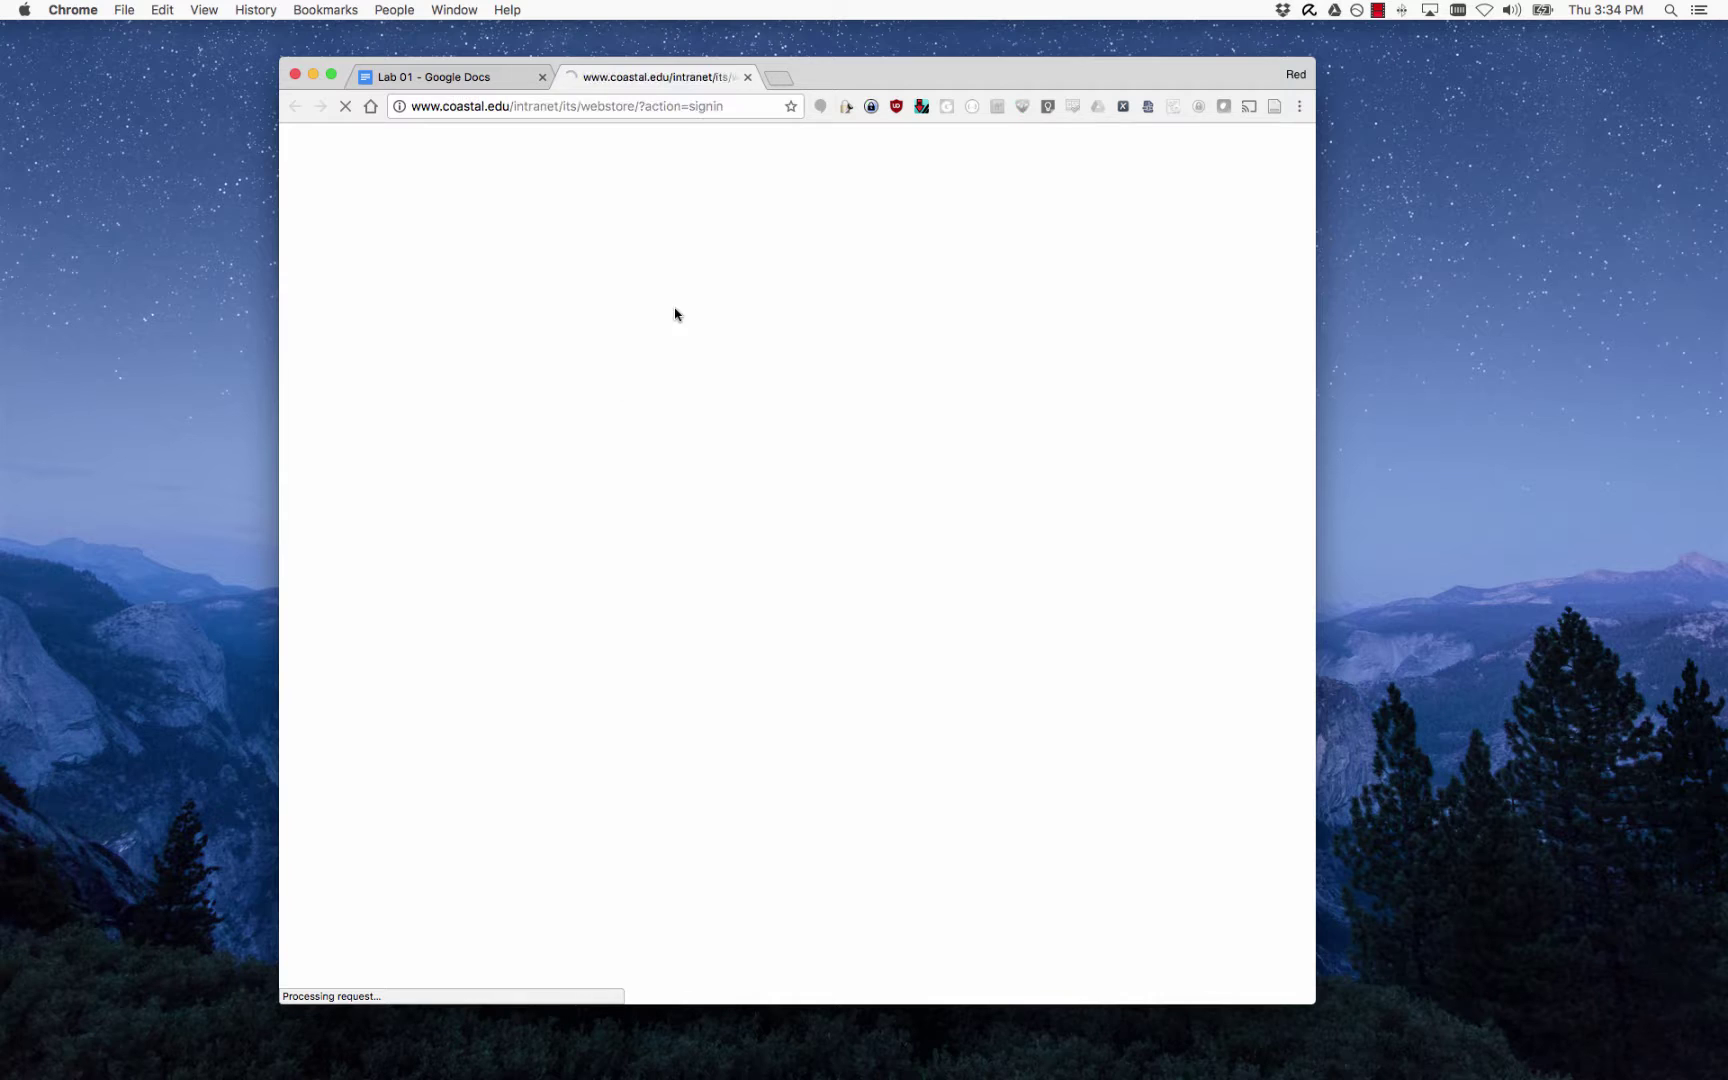
{"action": "left_click", "coordinate": [790, 247]}
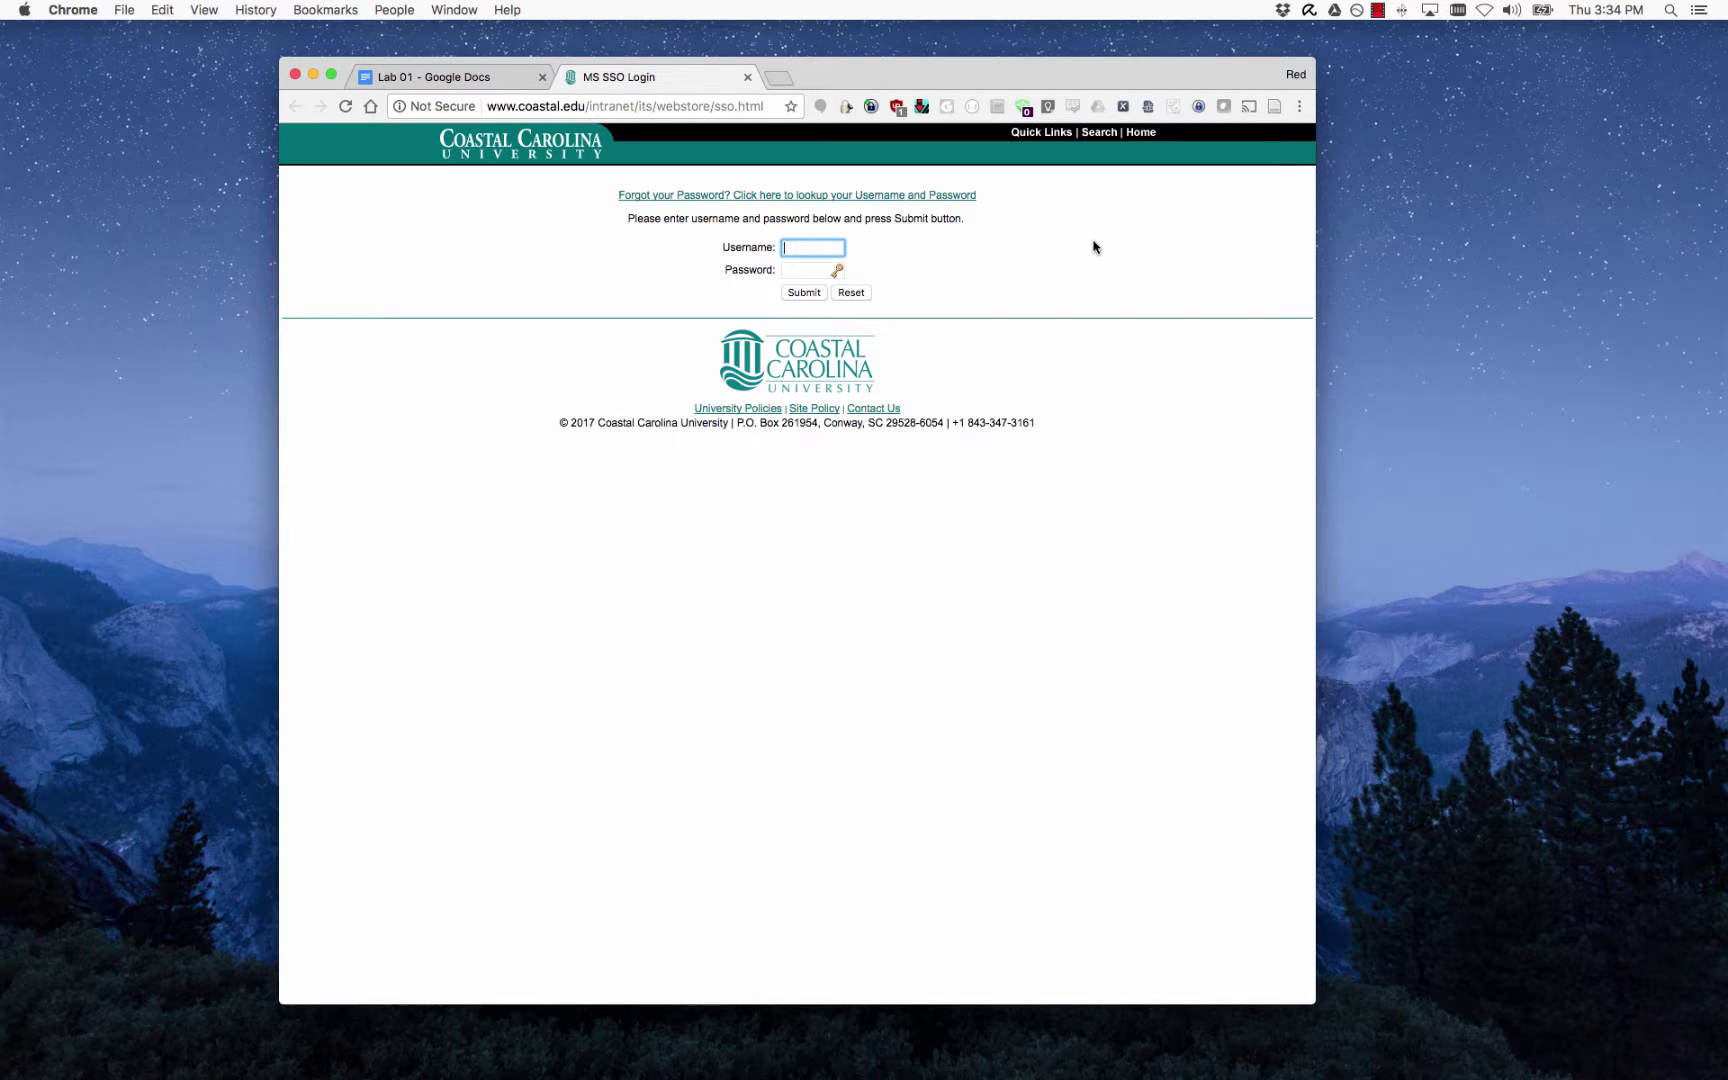
{"action": "key", "text": "Tab"}
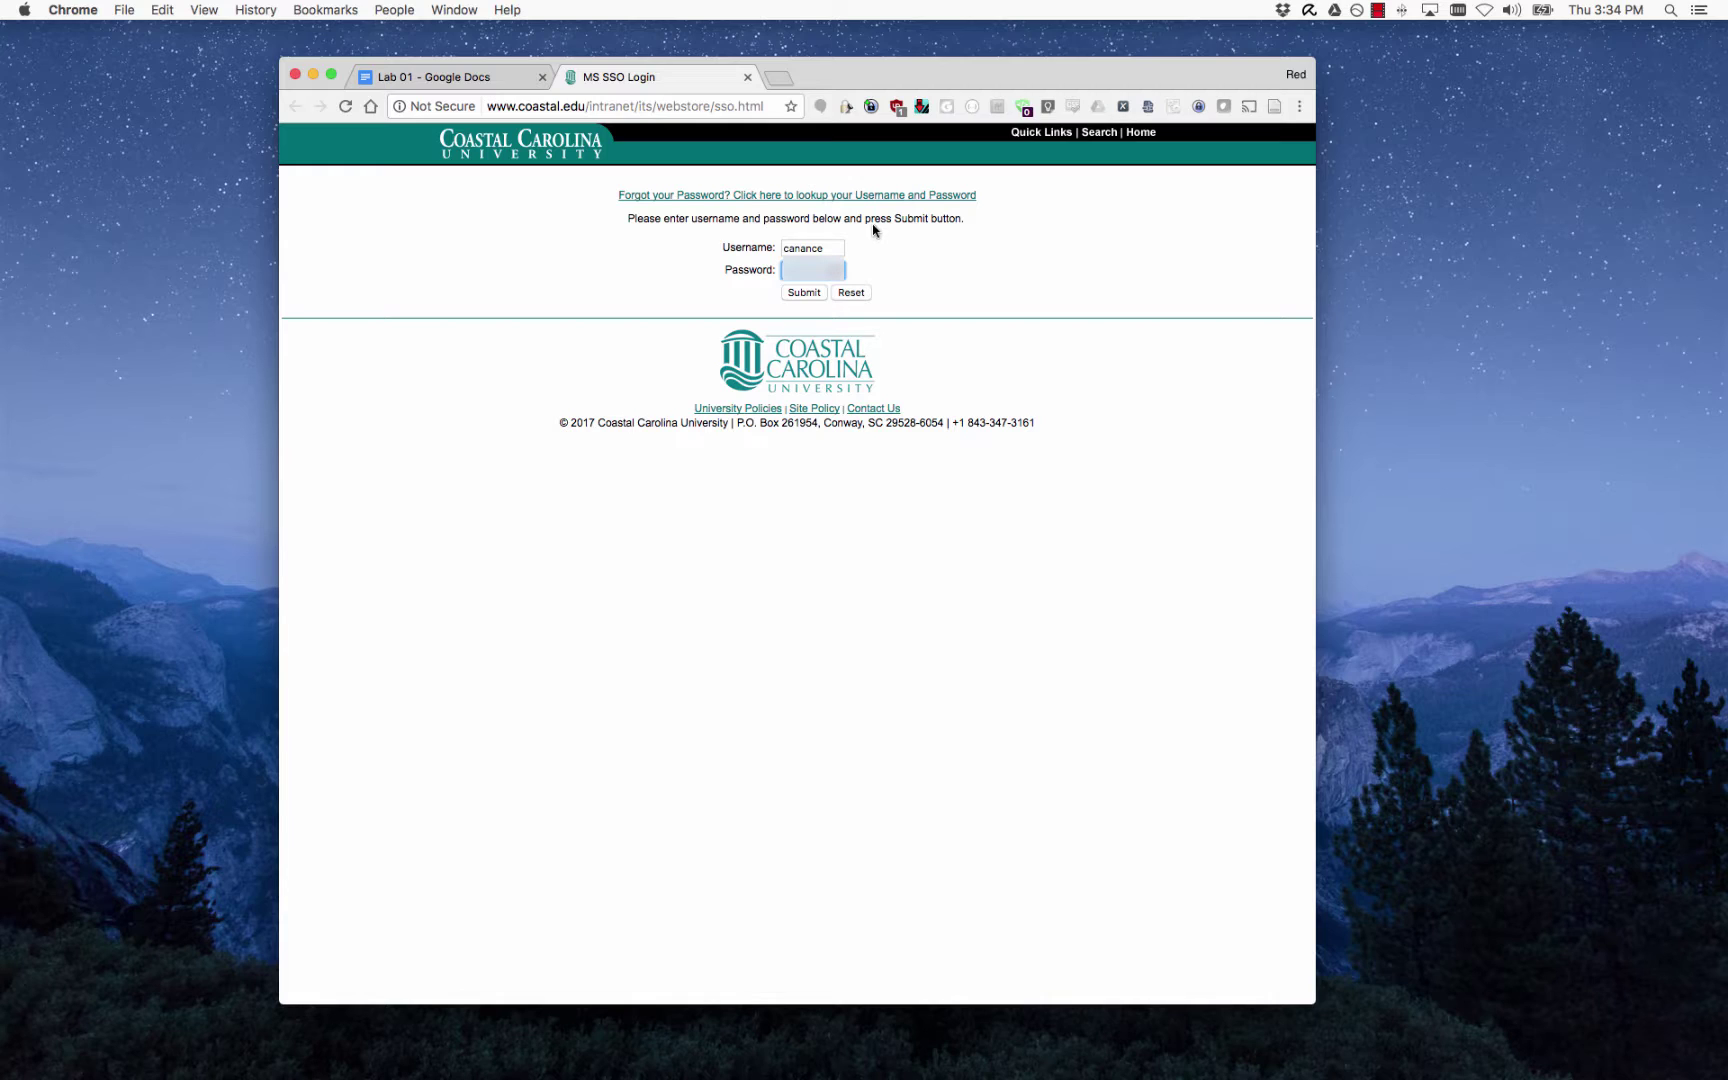
{"action": "left_click", "coordinate": [797, 293]}
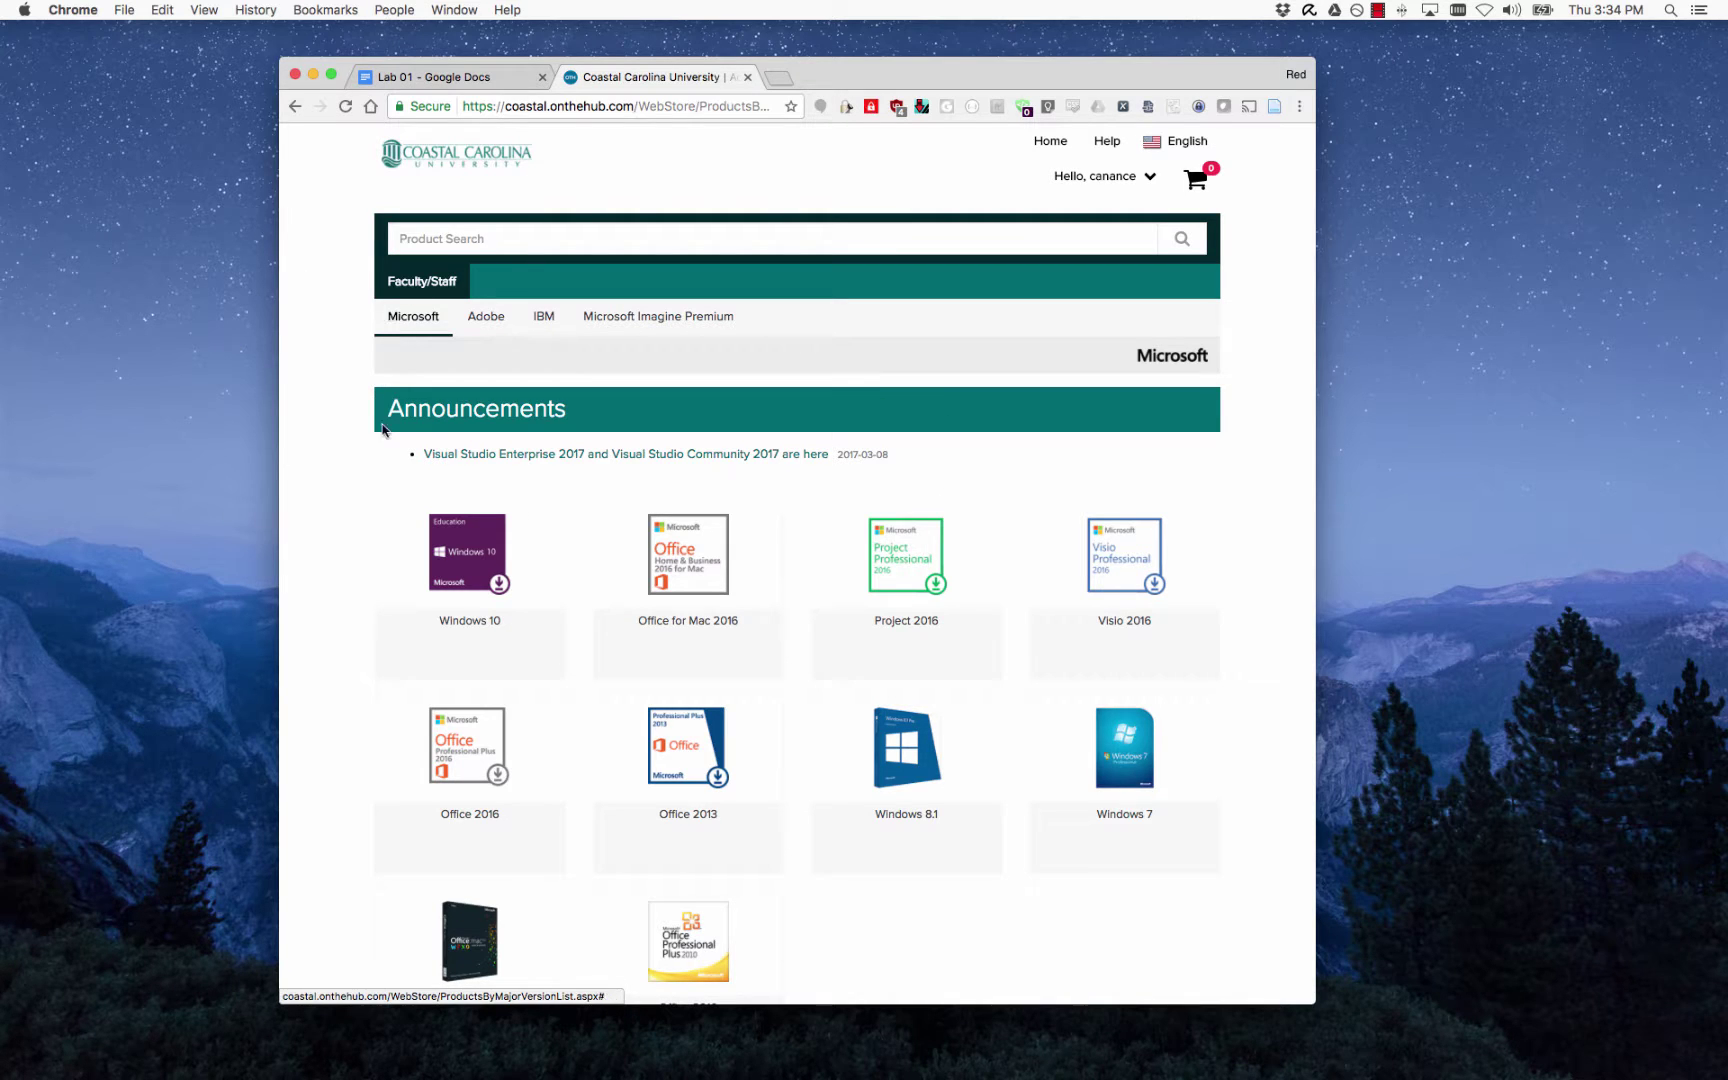
{"action": "scroll", "coordinate": [390, 436], "scroll_direction": "down", "scroll_amount": 5}
{"action": "scroll", "coordinate": [393, 433], "scroll_direction": "up", "scroll_amount": 4}
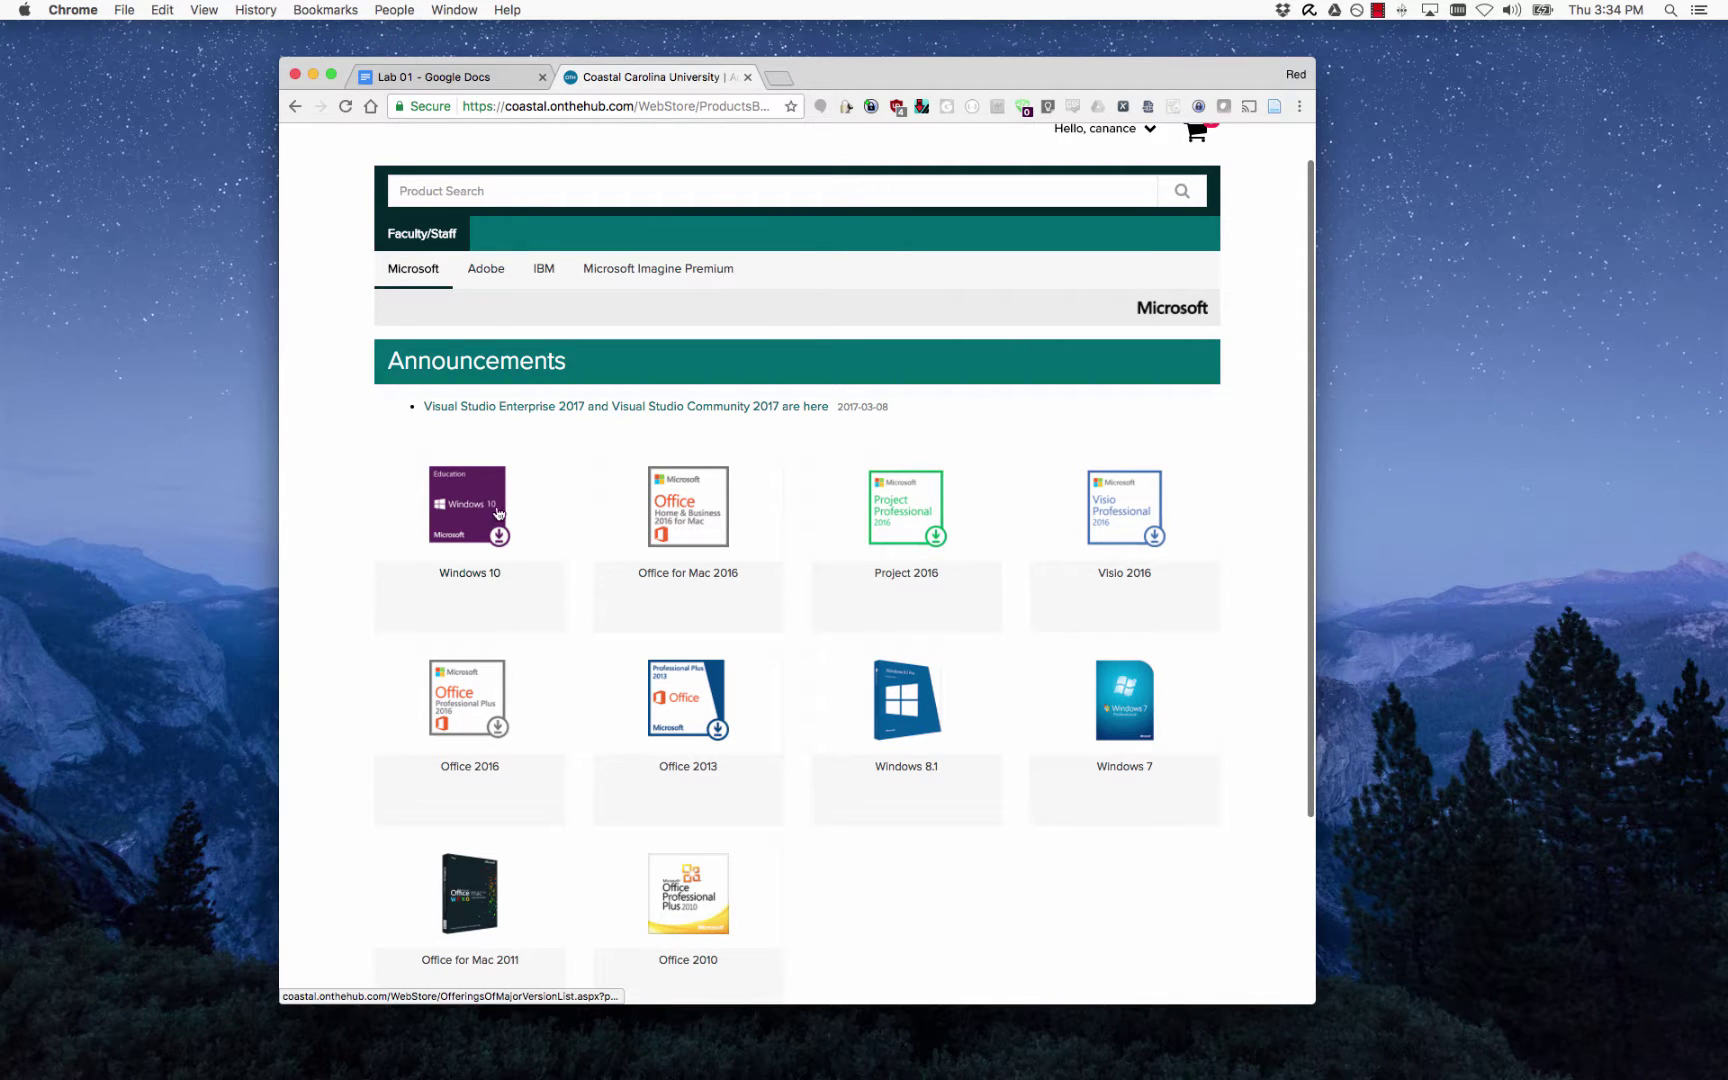
{"action": "scroll", "coordinate": [806, 879], "scroll_direction": "down", "scroll_amount": 1}
{"action": "left_click", "coordinate": [694, 846]}
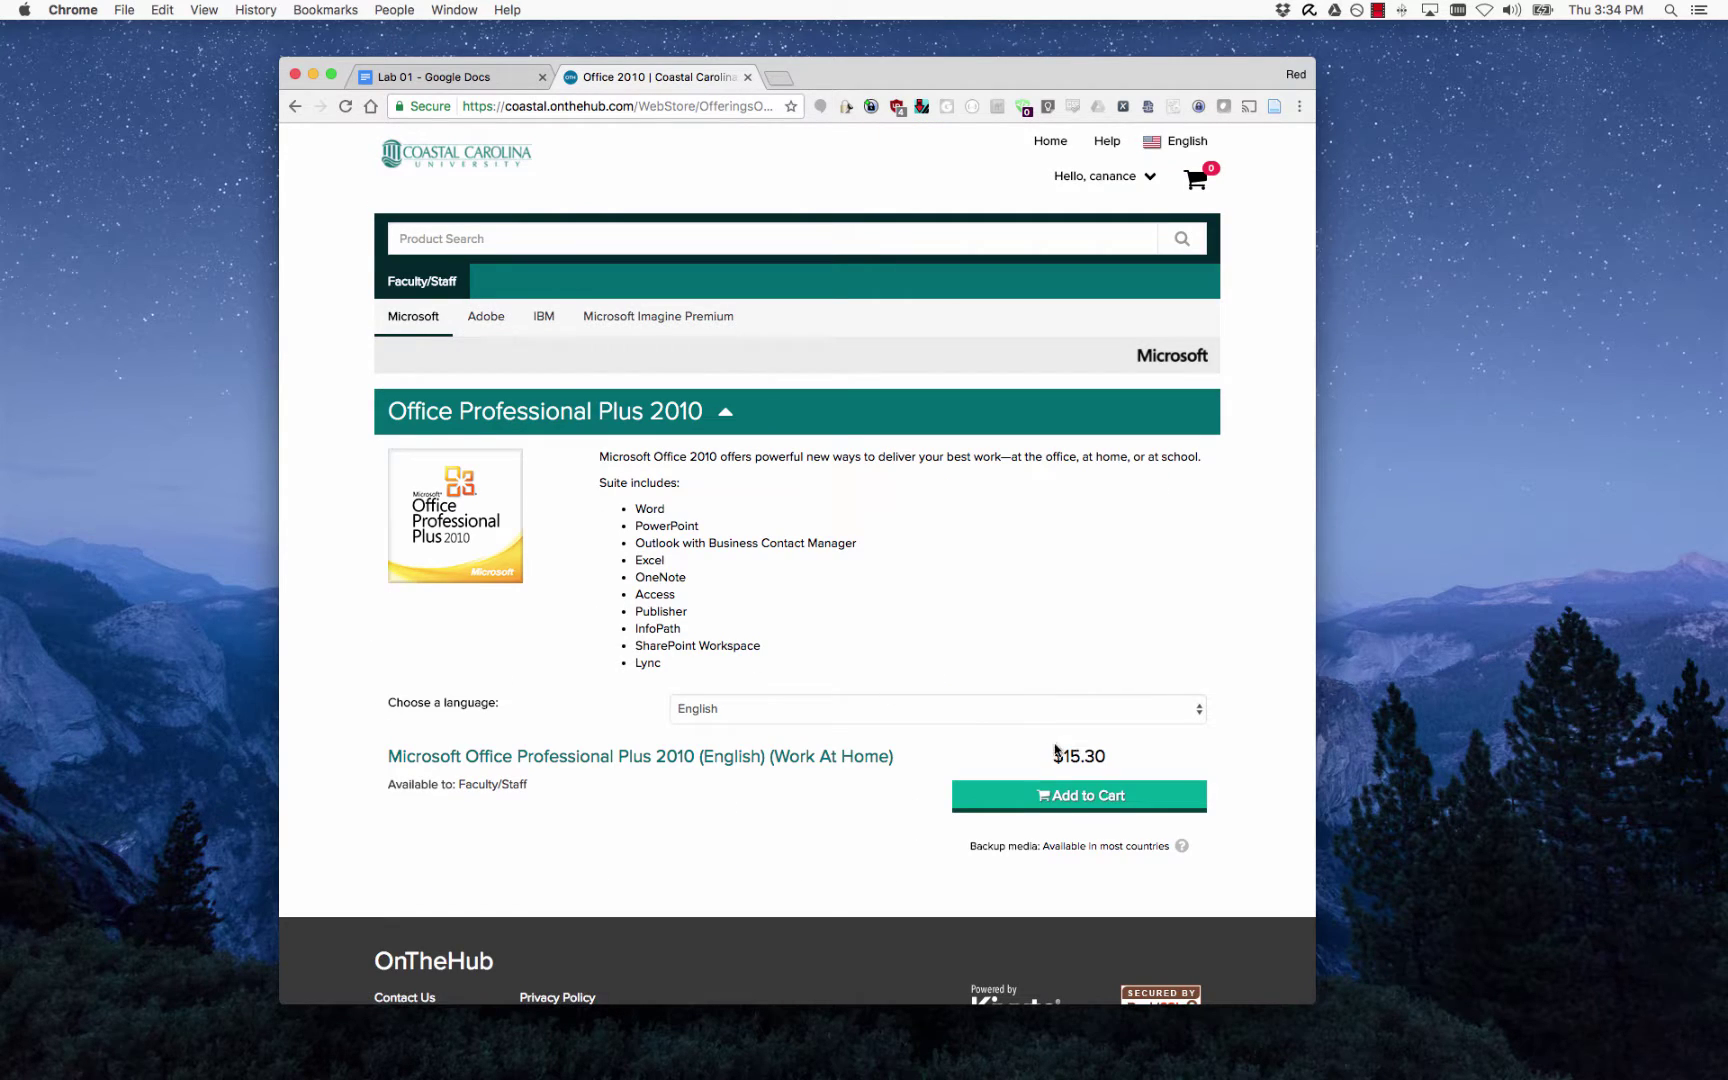
{"action": "left_click_drag", "start_coordinate": [1050, 756], "coordinate": [1180, 759]}
{"action": "scroll", "coordinate": [1180, 759], "scroll_direction": "down", "scroll_amount": 1}
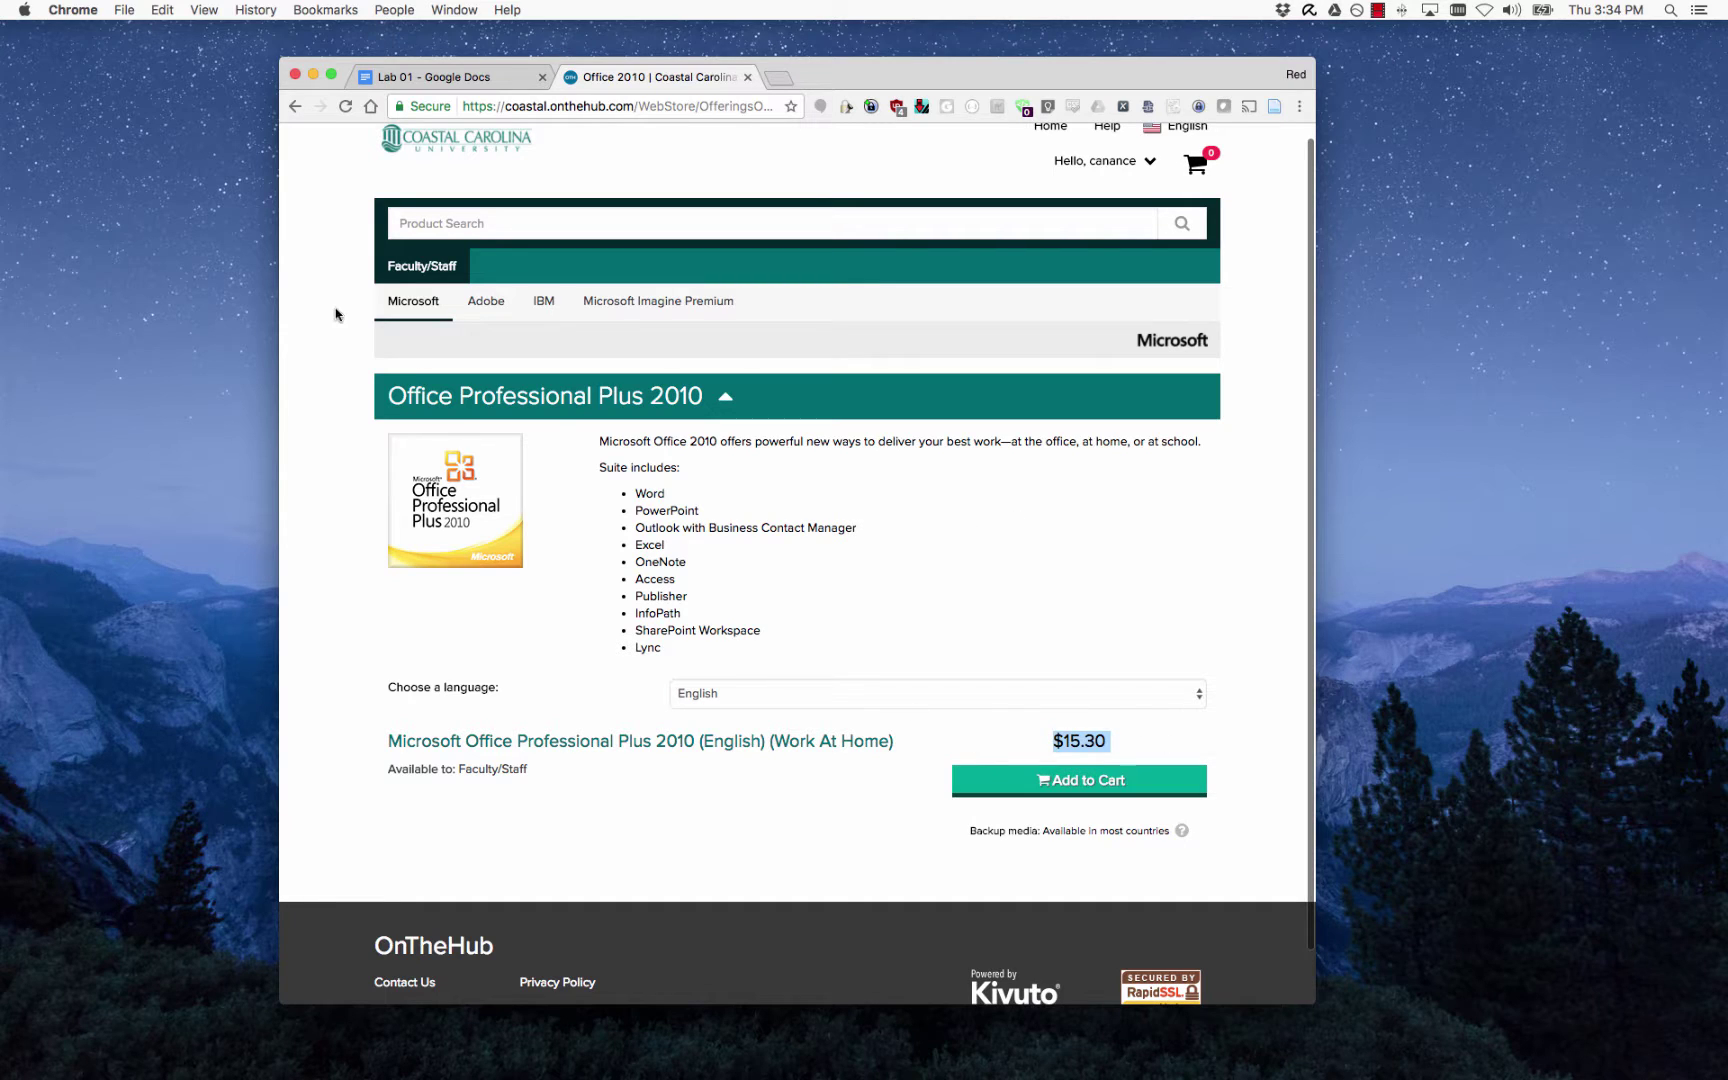
{"action": "scroll", "coordinate": [740, 602], "scroll_direction": "left", "scroll_amount": 5}
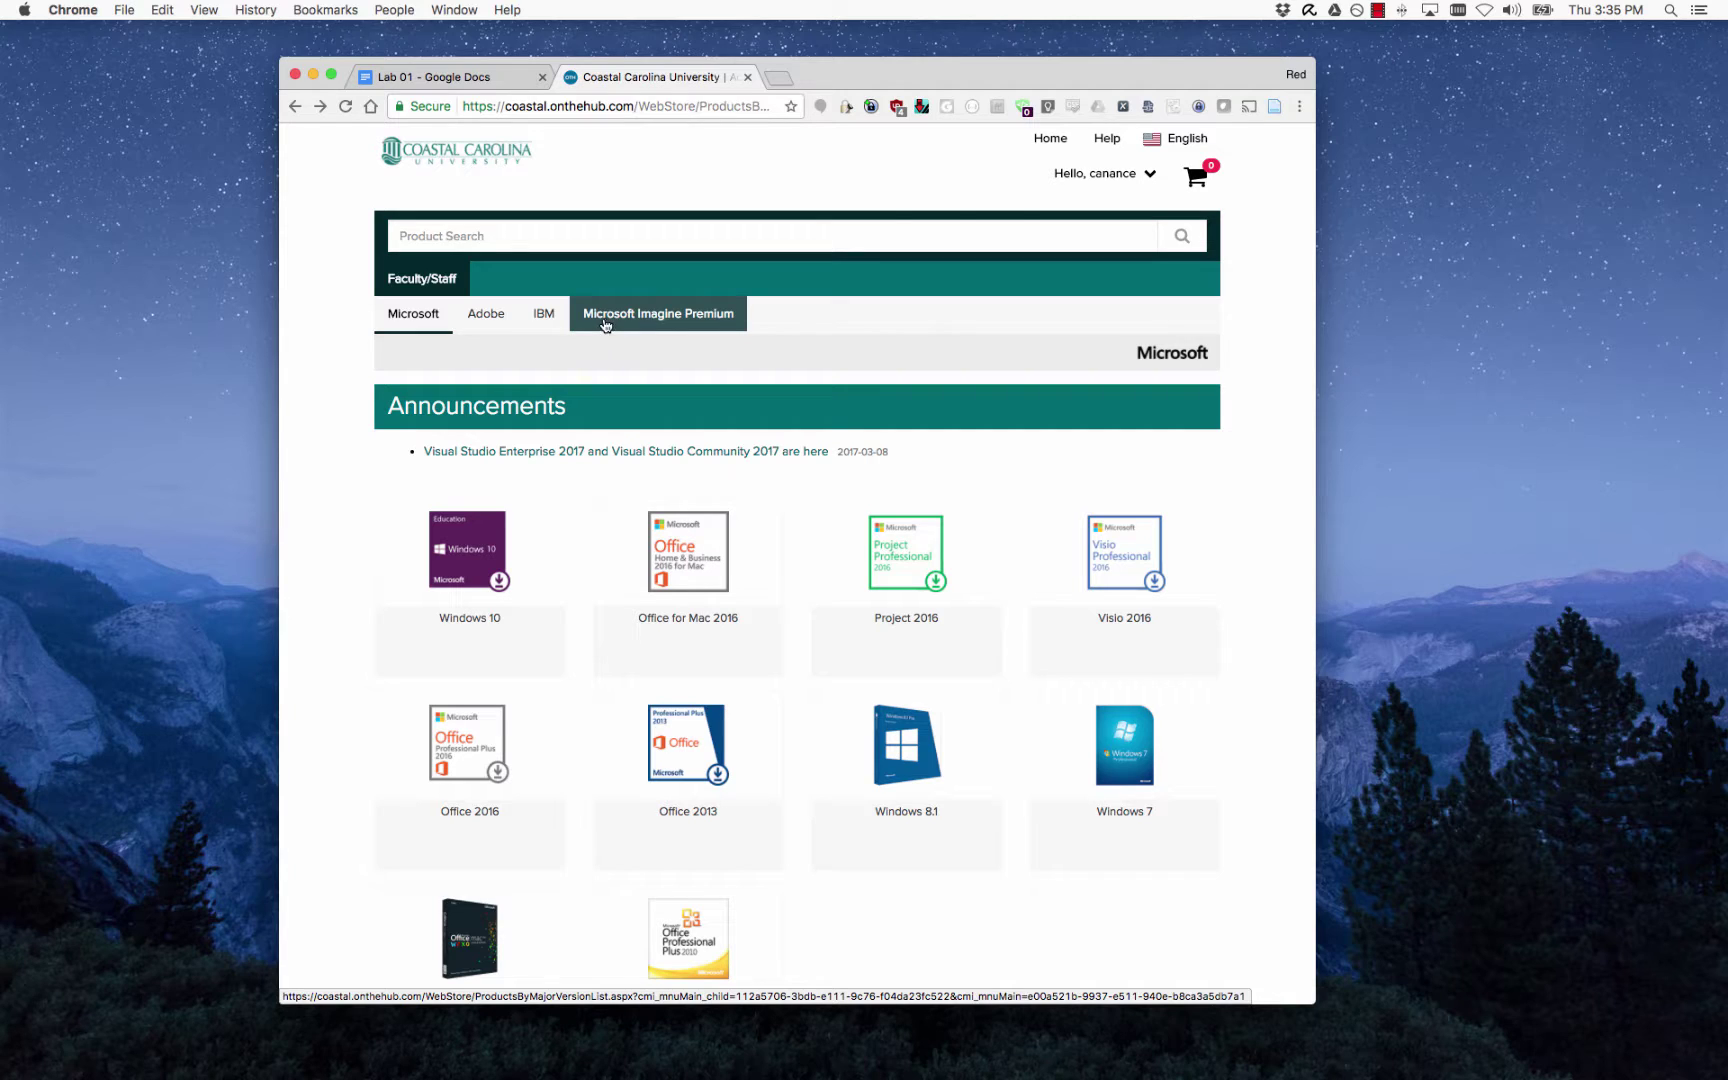
Switch to the Imagine Premium catalogue, check the Windows Server 2016 price, then return to the grid.
{"action": "left_click", "coordinate": [705, 325]}
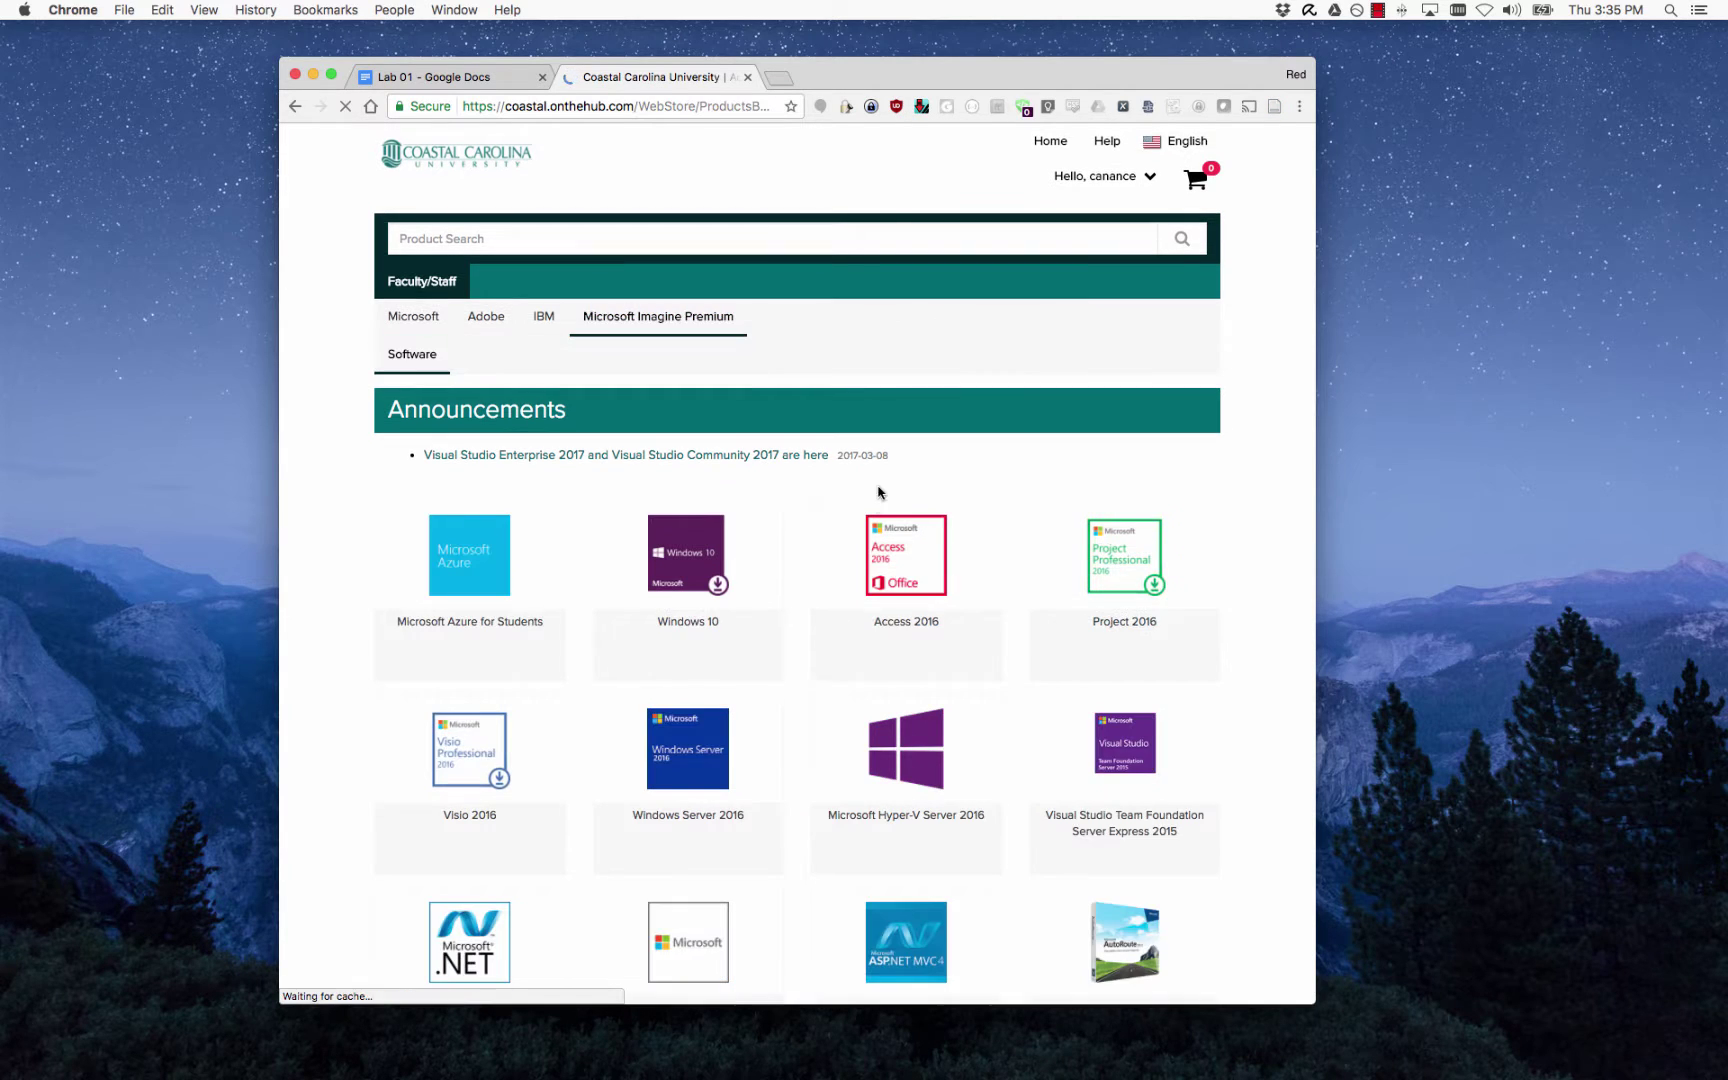
{"action": "scroll", "coordinate": [835, 493], "scroll_direction": "down", "scroll_amount": 3}
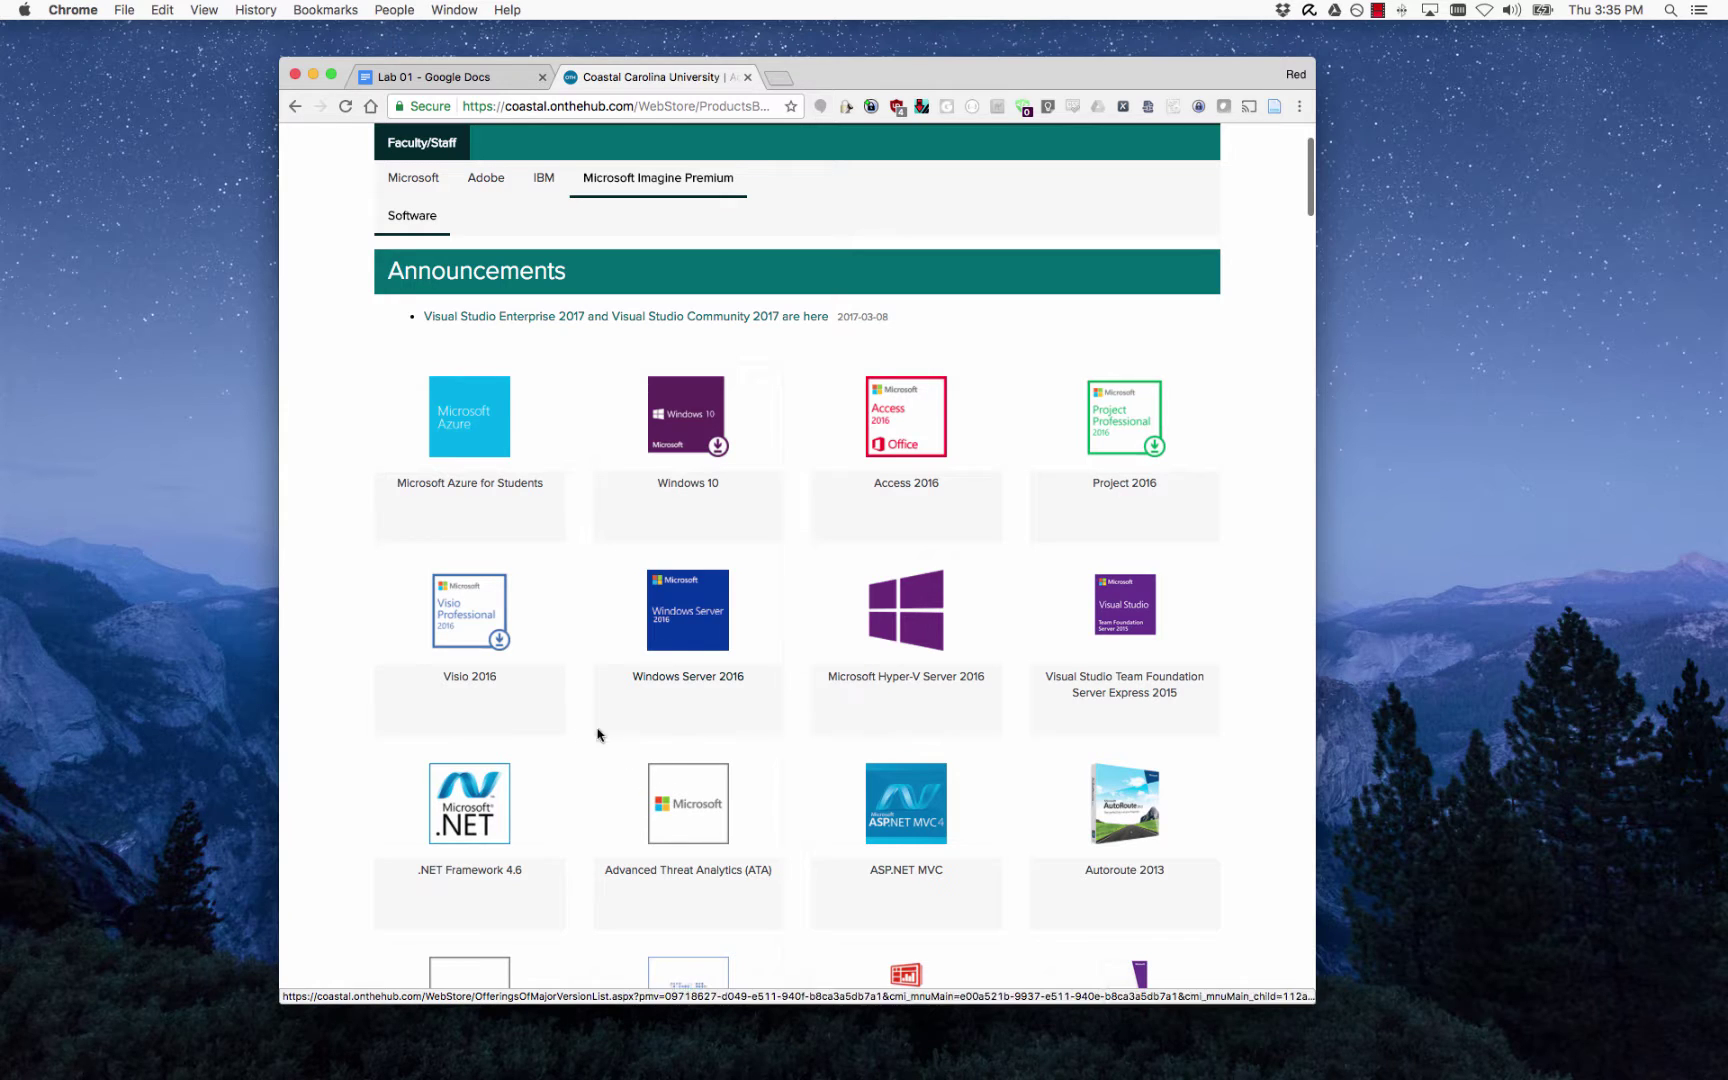
{"action": "left_click", "coordinate": [698, 625]}
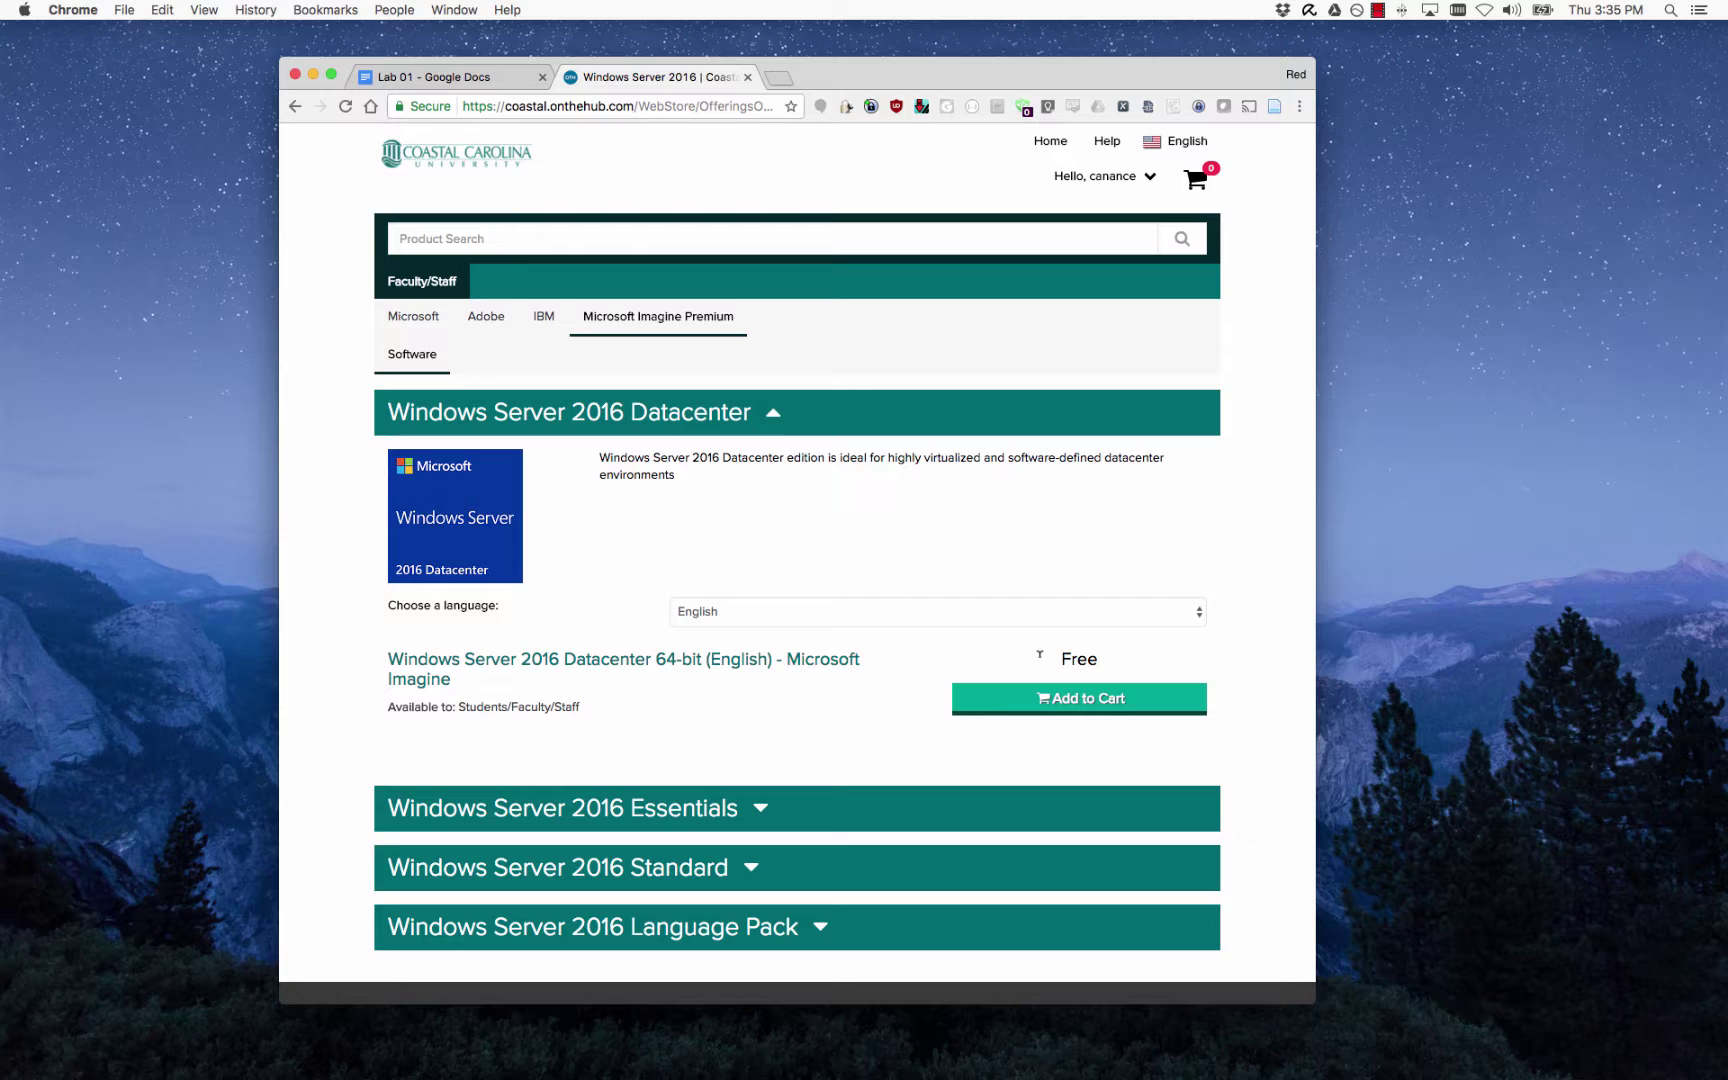
{"action": "left_click_drag", "start_coordinate": [1100, 650], "coordinate": [1040, 652]}
{"action": "scroll", "coordinate": [633, 501], "scroll_direction": "down", "scroll_amount": 3}
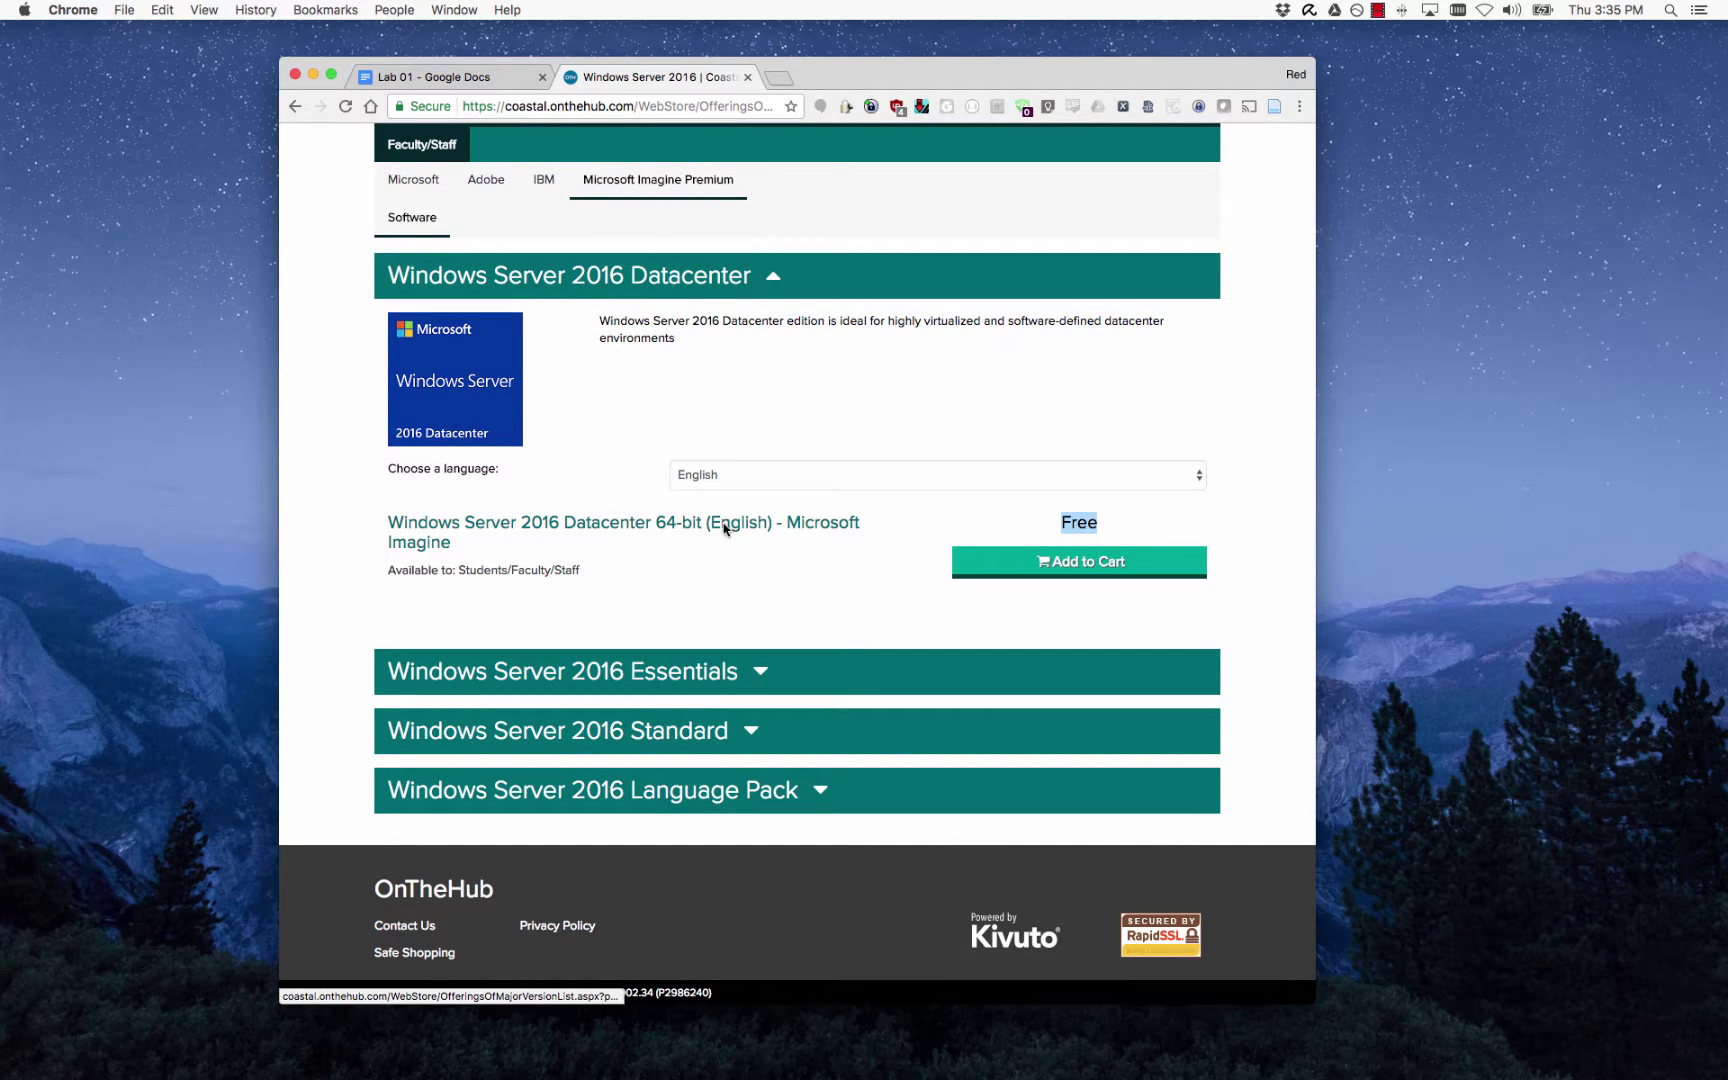
{"action": "left_click", "coordinate": [692, 732]}
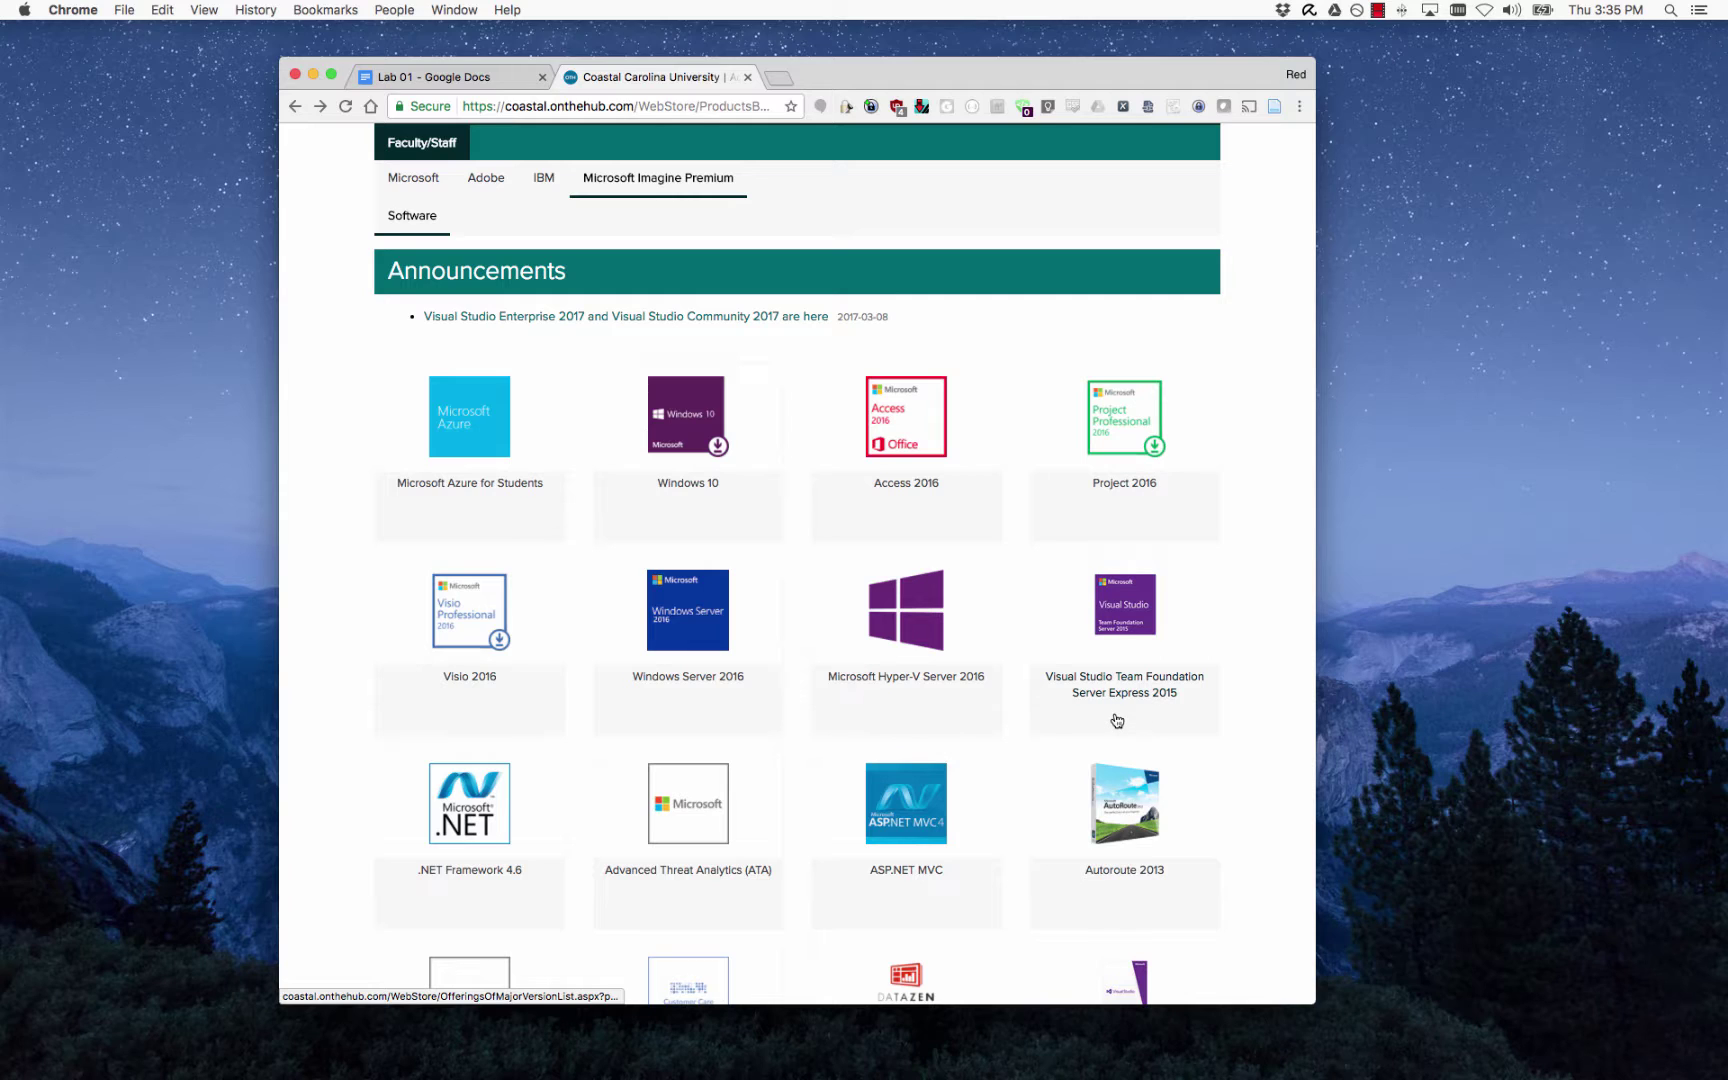
Find '2008 R2' on the catalogue page and open the Windows Server 2008 R2 product page.
{"action": "key", "text": "super+f"}
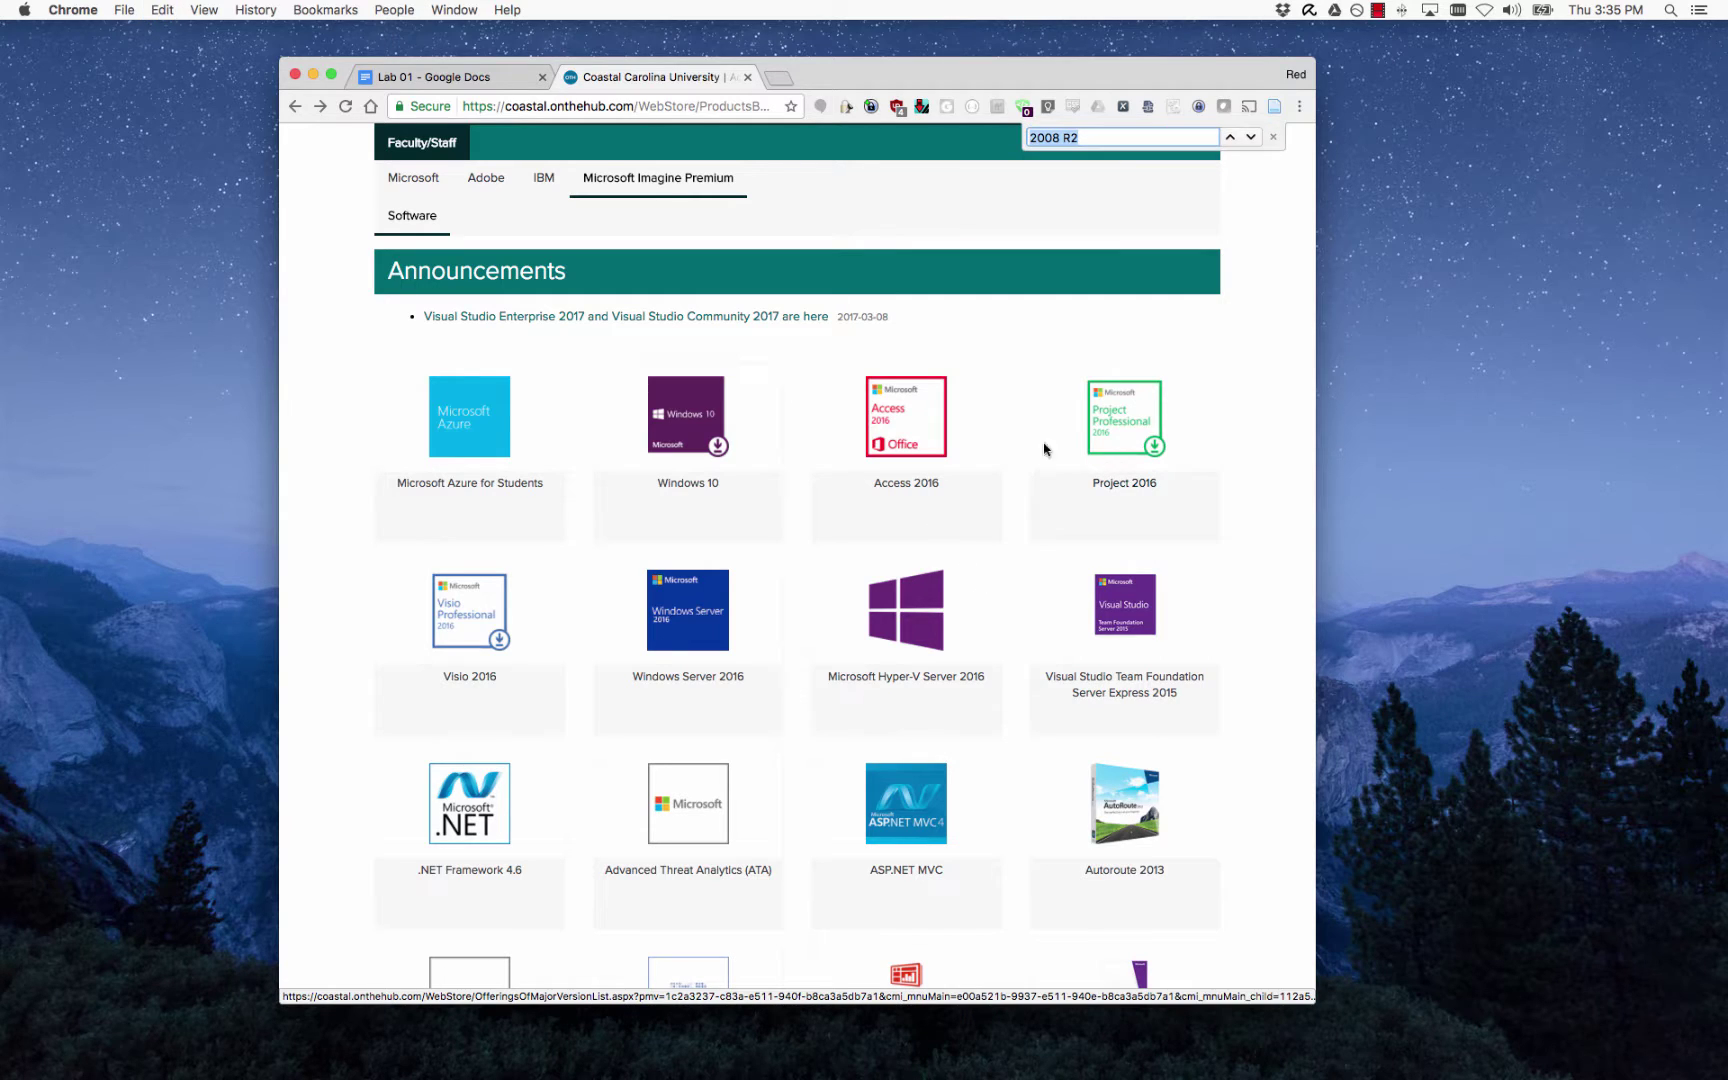
{"action": "left_click", "coordinate": [1112, 136]}
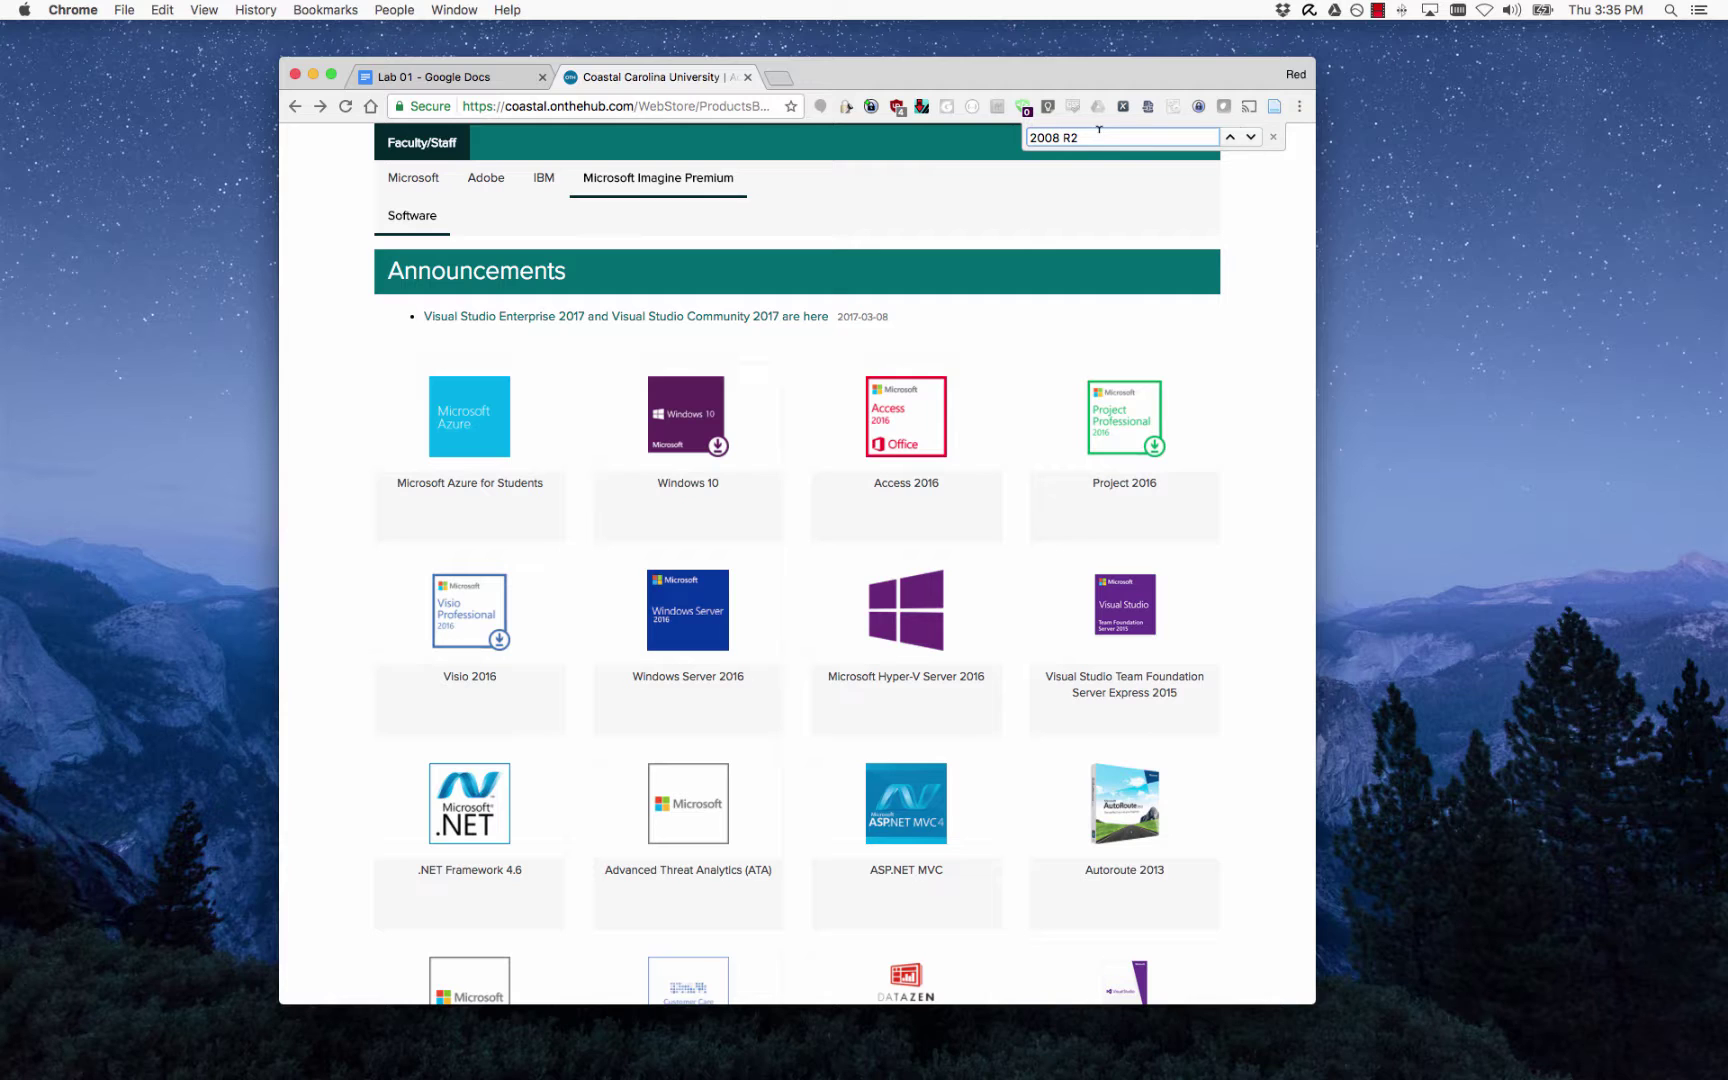
{"action": "key", "text": "Return"}
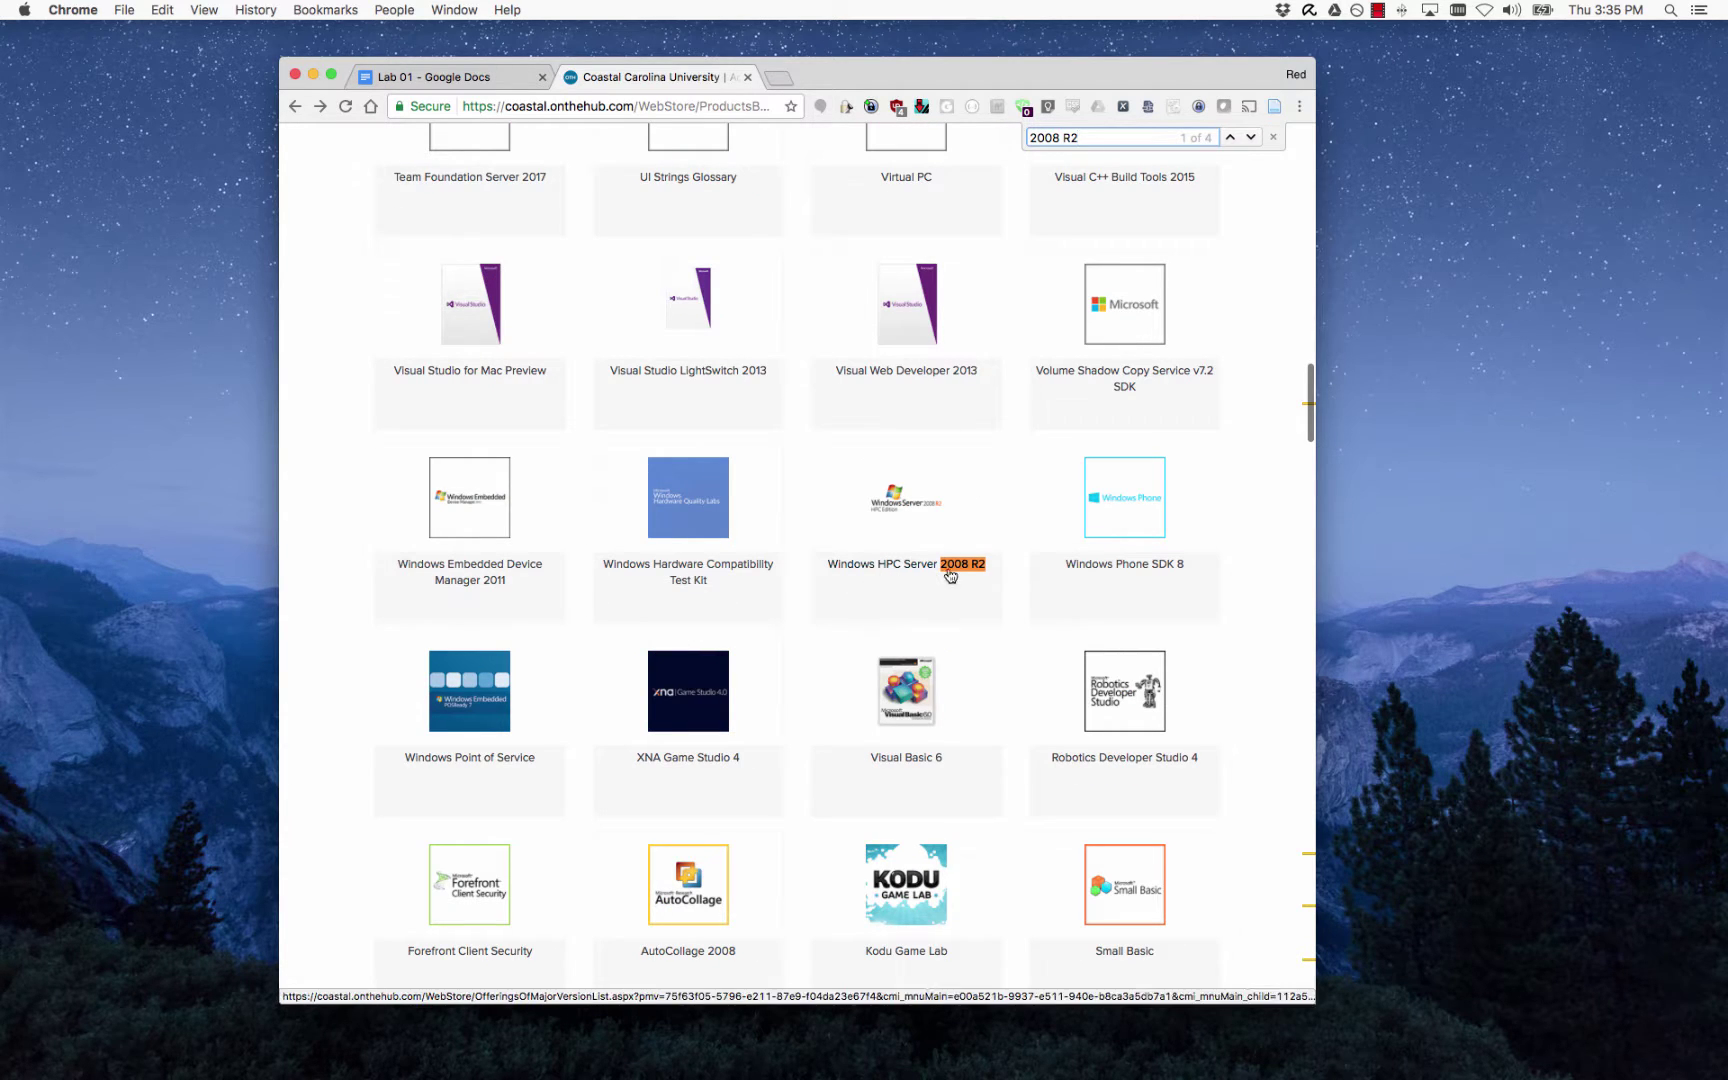
{"action": "key", "text": "Return"}
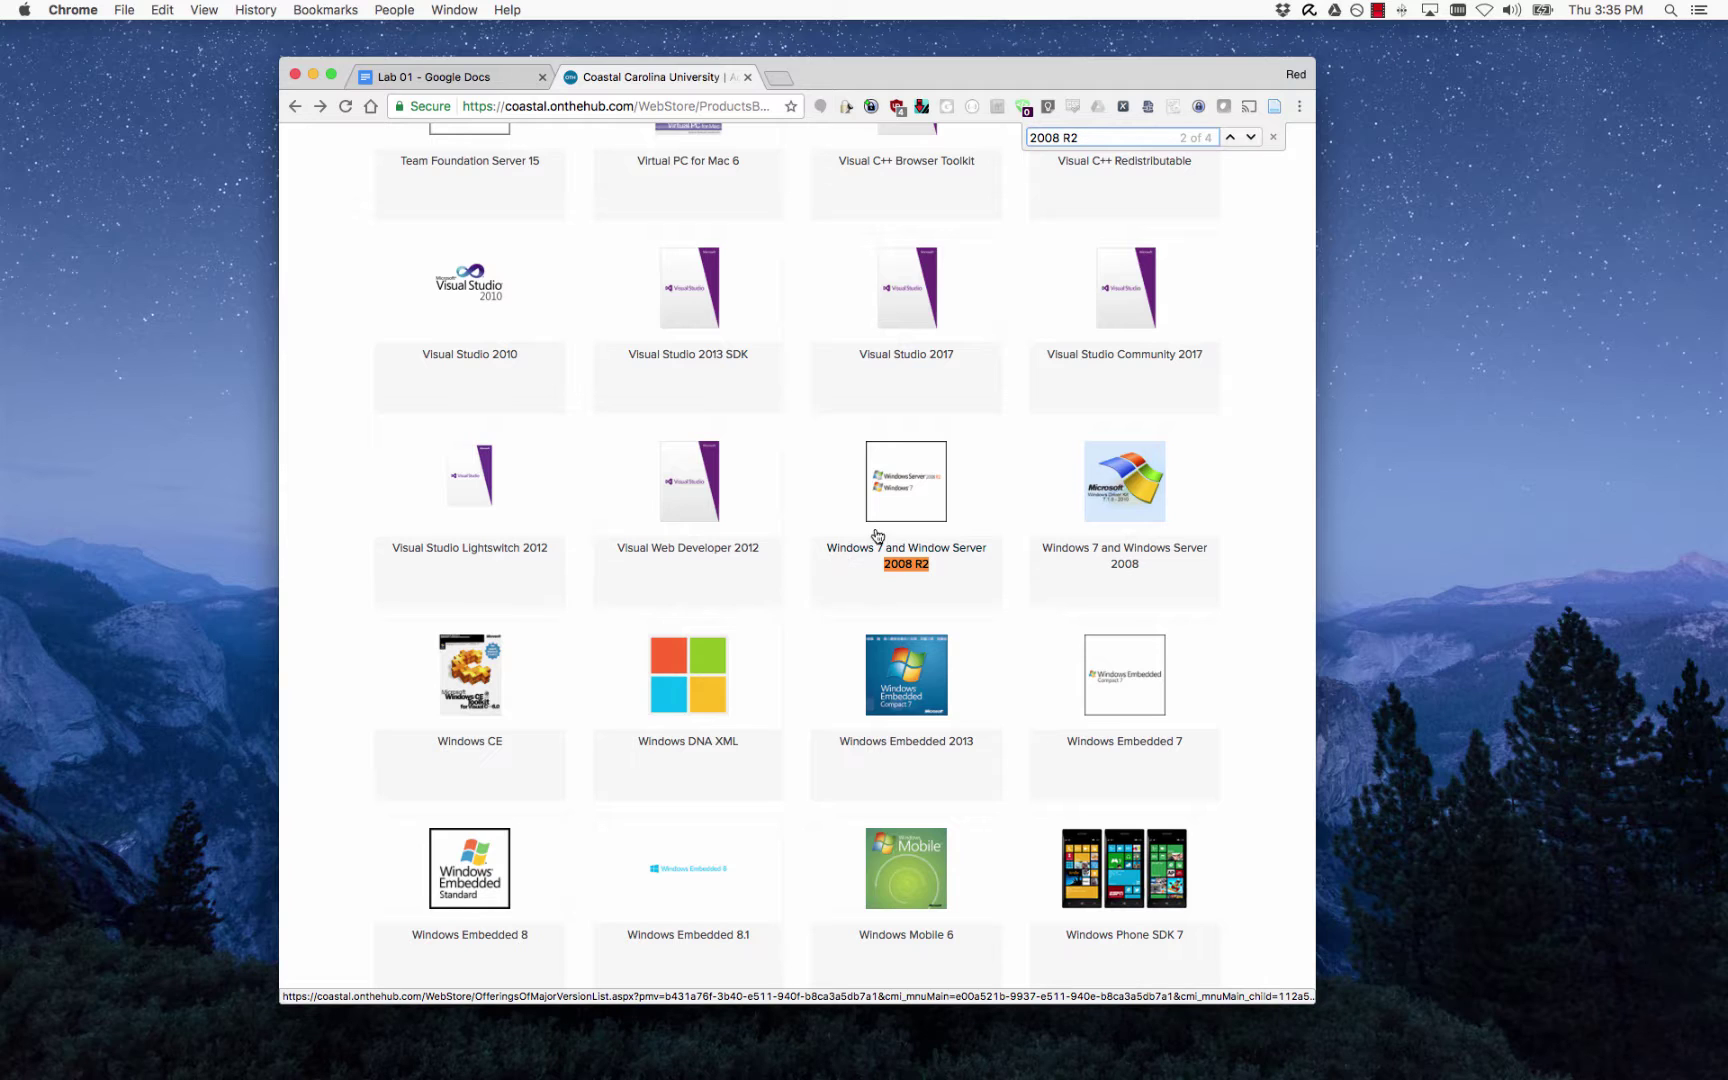
{"action": "left_click", "coordinate": [1250, 139]}
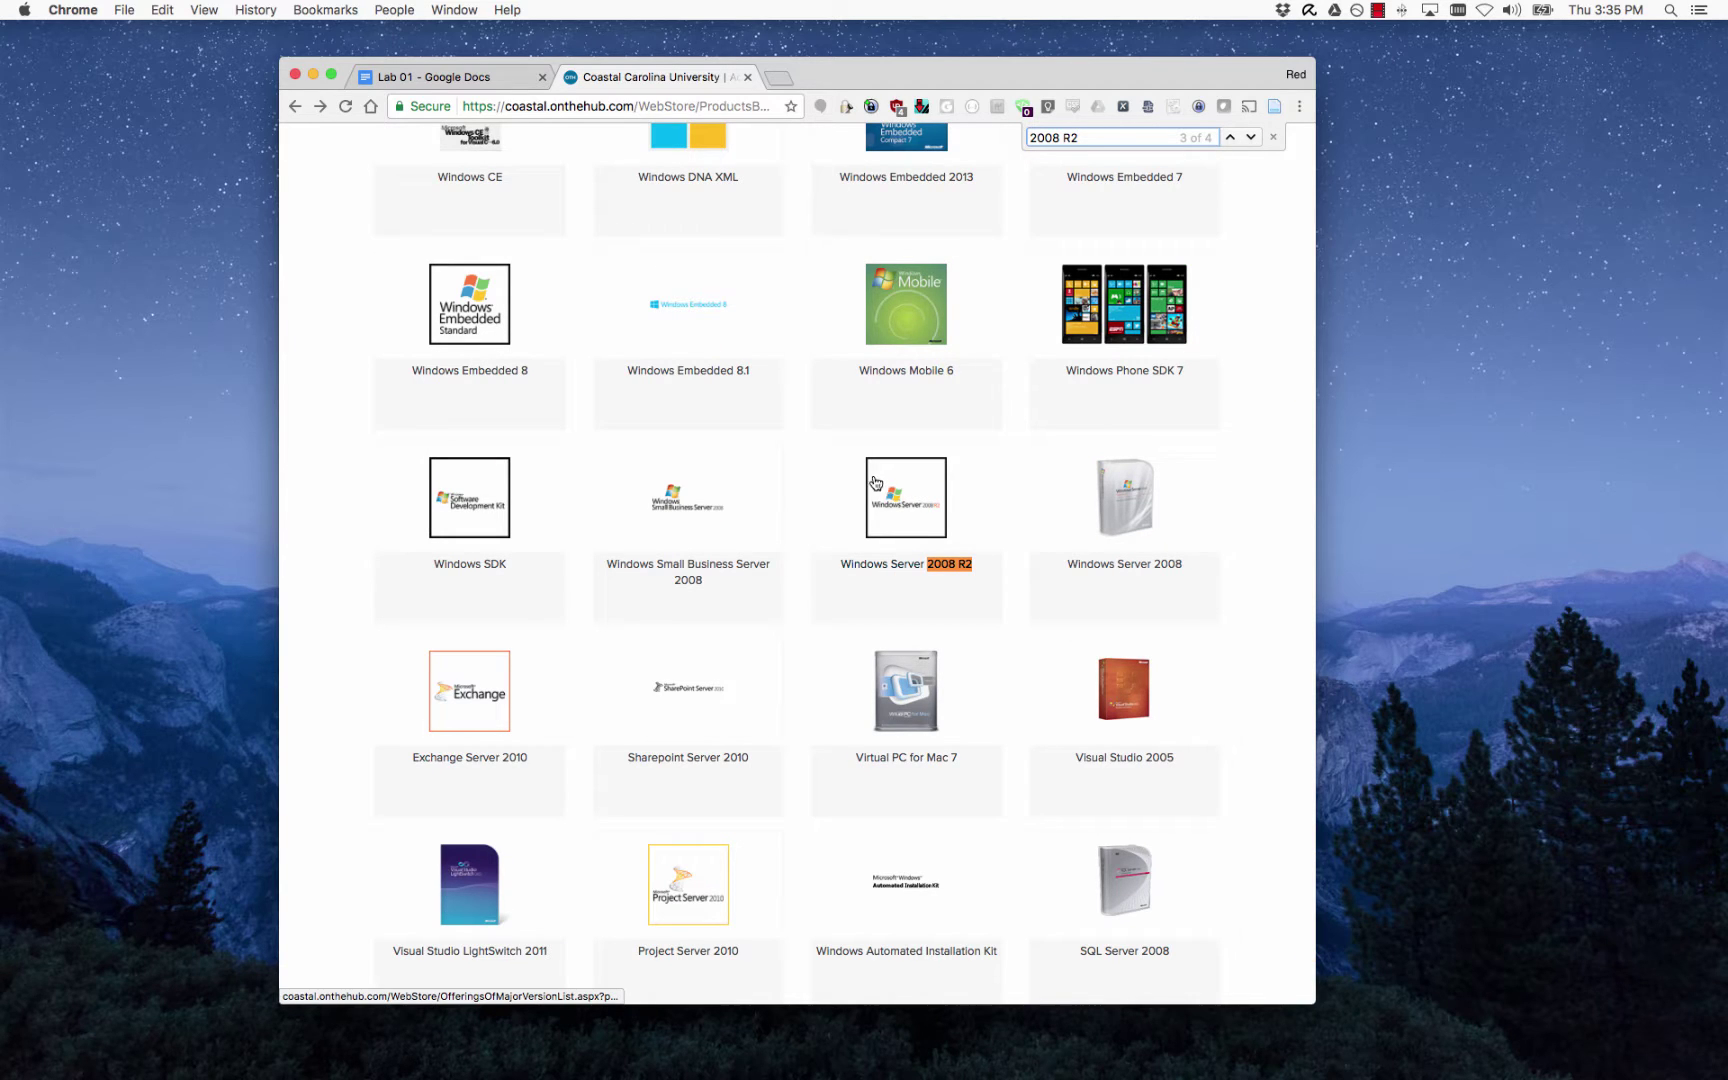
{"action": "left_click", "coordinate": [914, 532]}
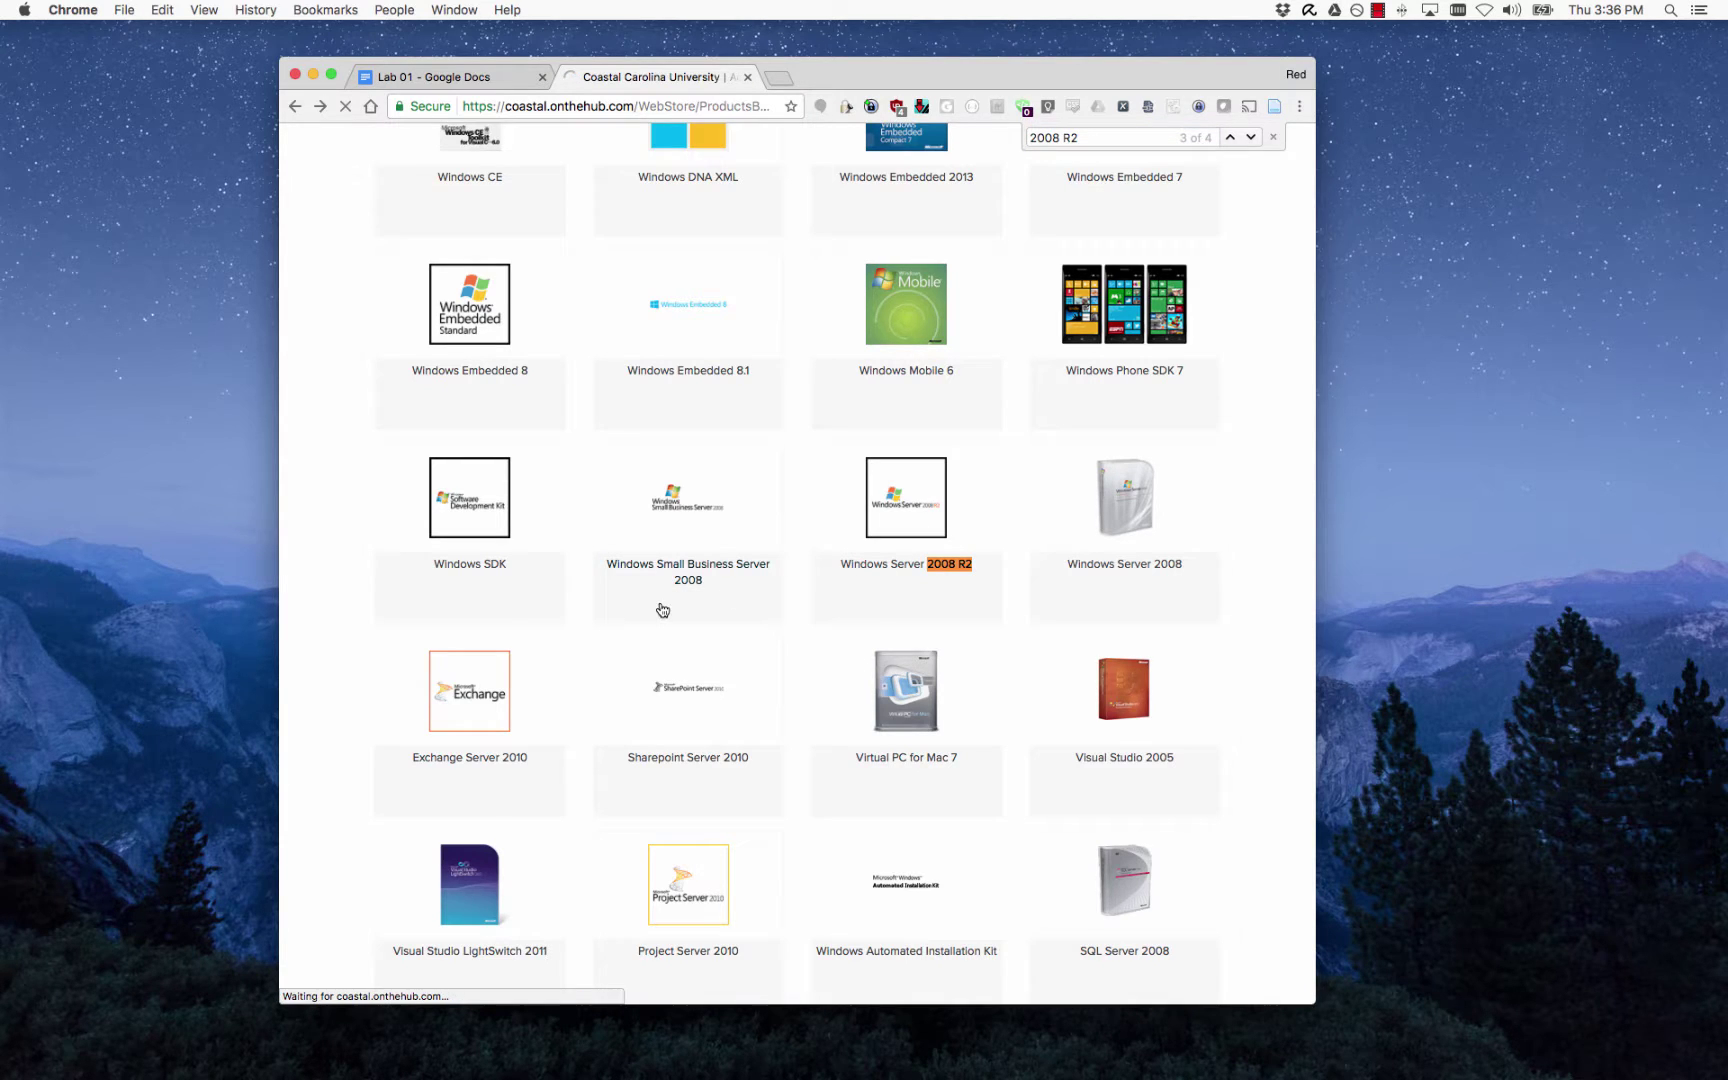
Highlight the 'Datacenter with SP1 64-bit' edition title, then clear the selection.
{"action": "scroll", "coordinate": [610, 588], "scroll_direction": "down", "scroll_amount": 1}
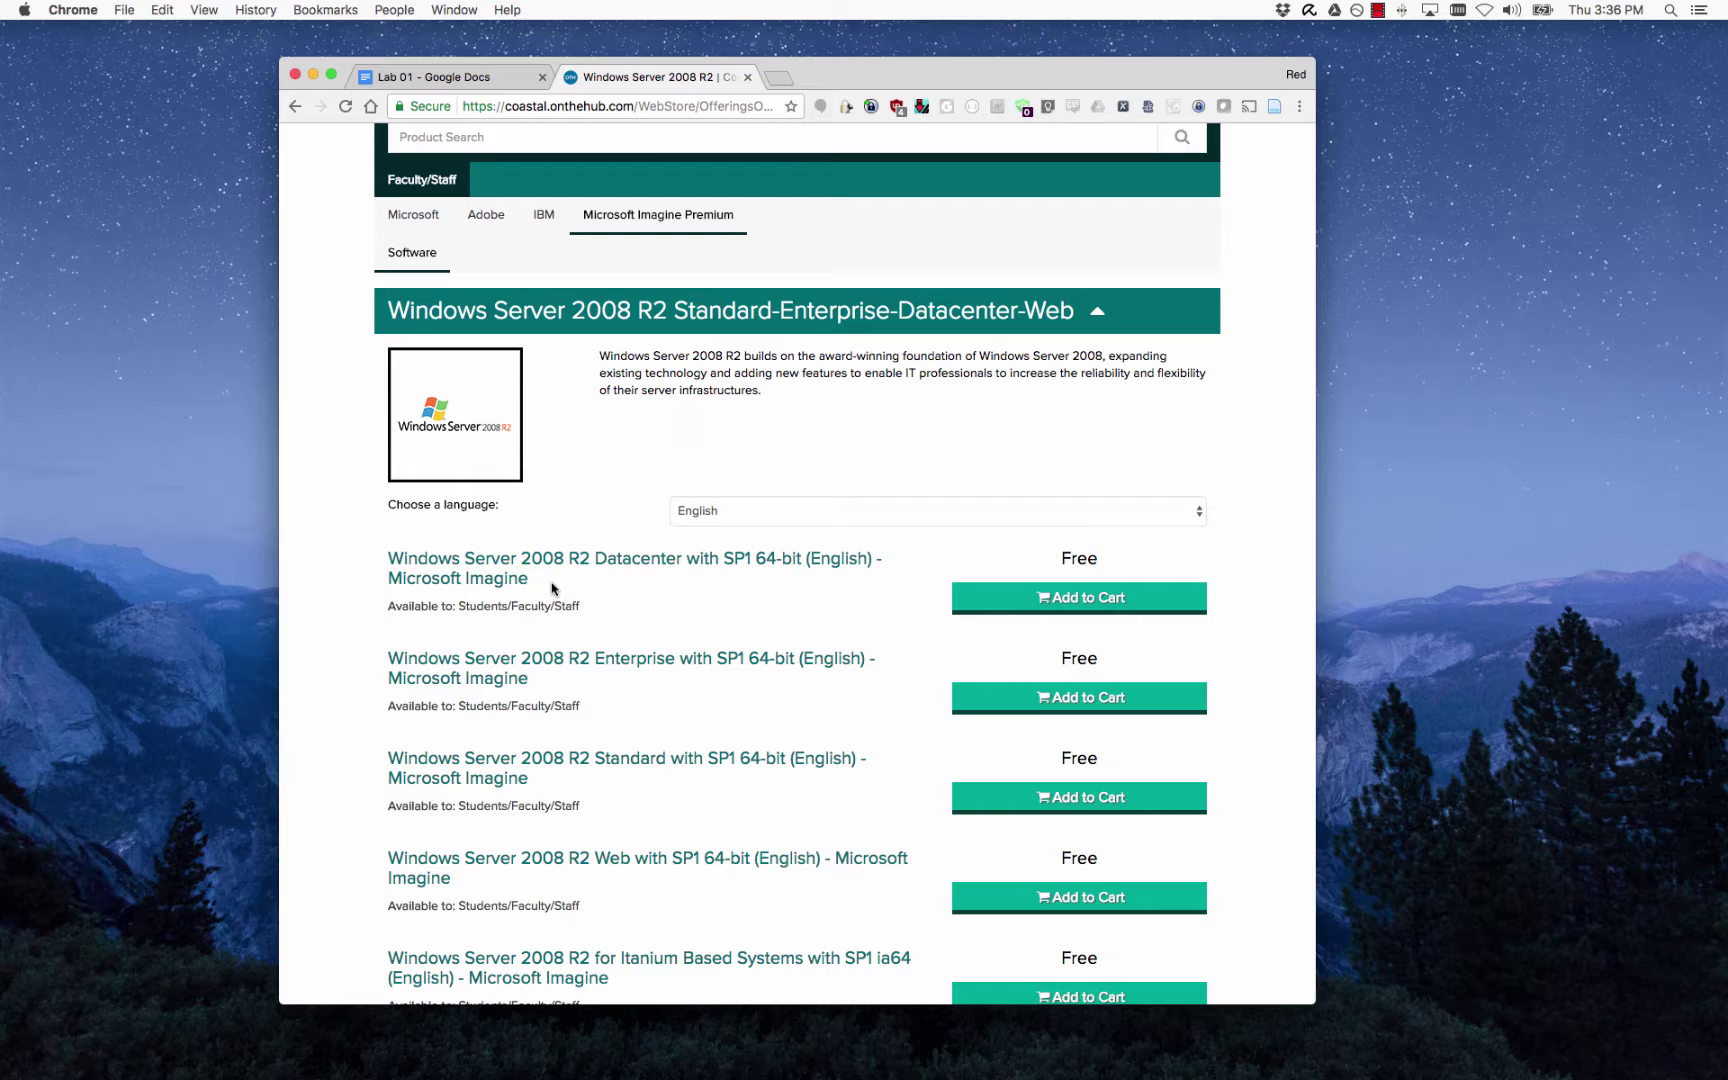
{"action": "left_click_drag", "start_coordinate": [385, 568], "coordinate": [690, 590]}
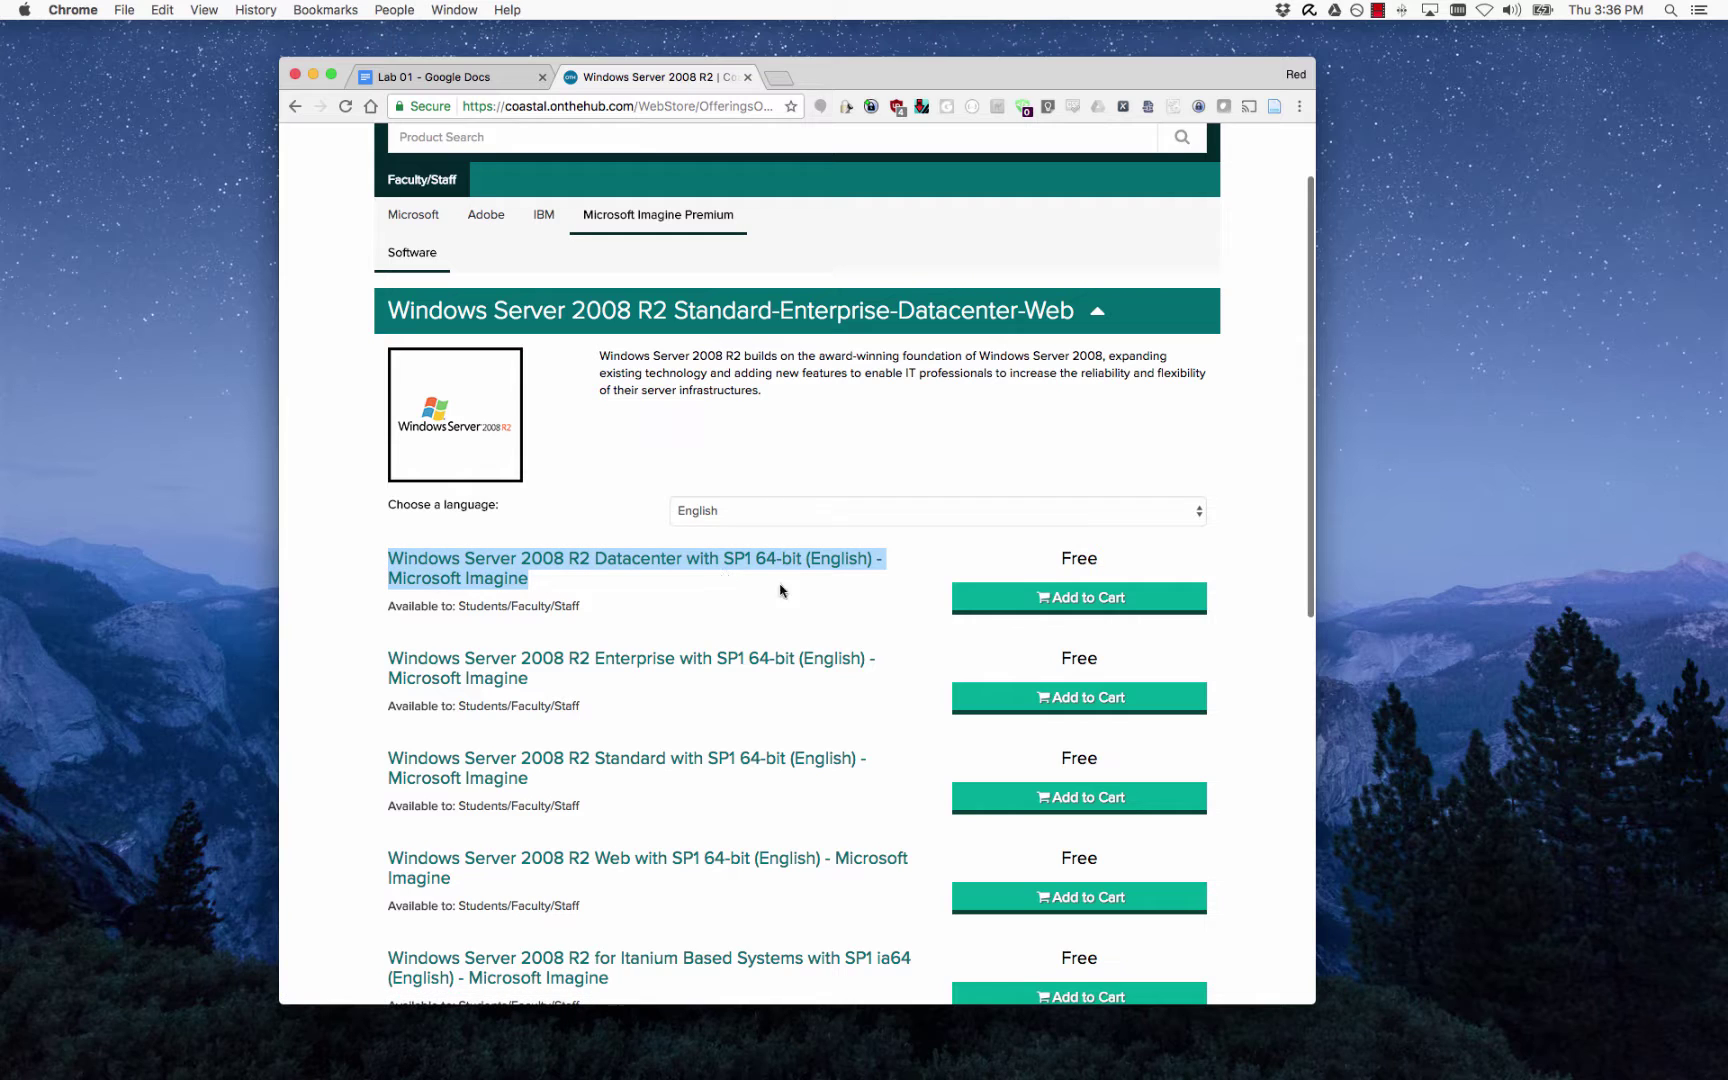
{"action": "left_click", "coordinate": [546, 591]}
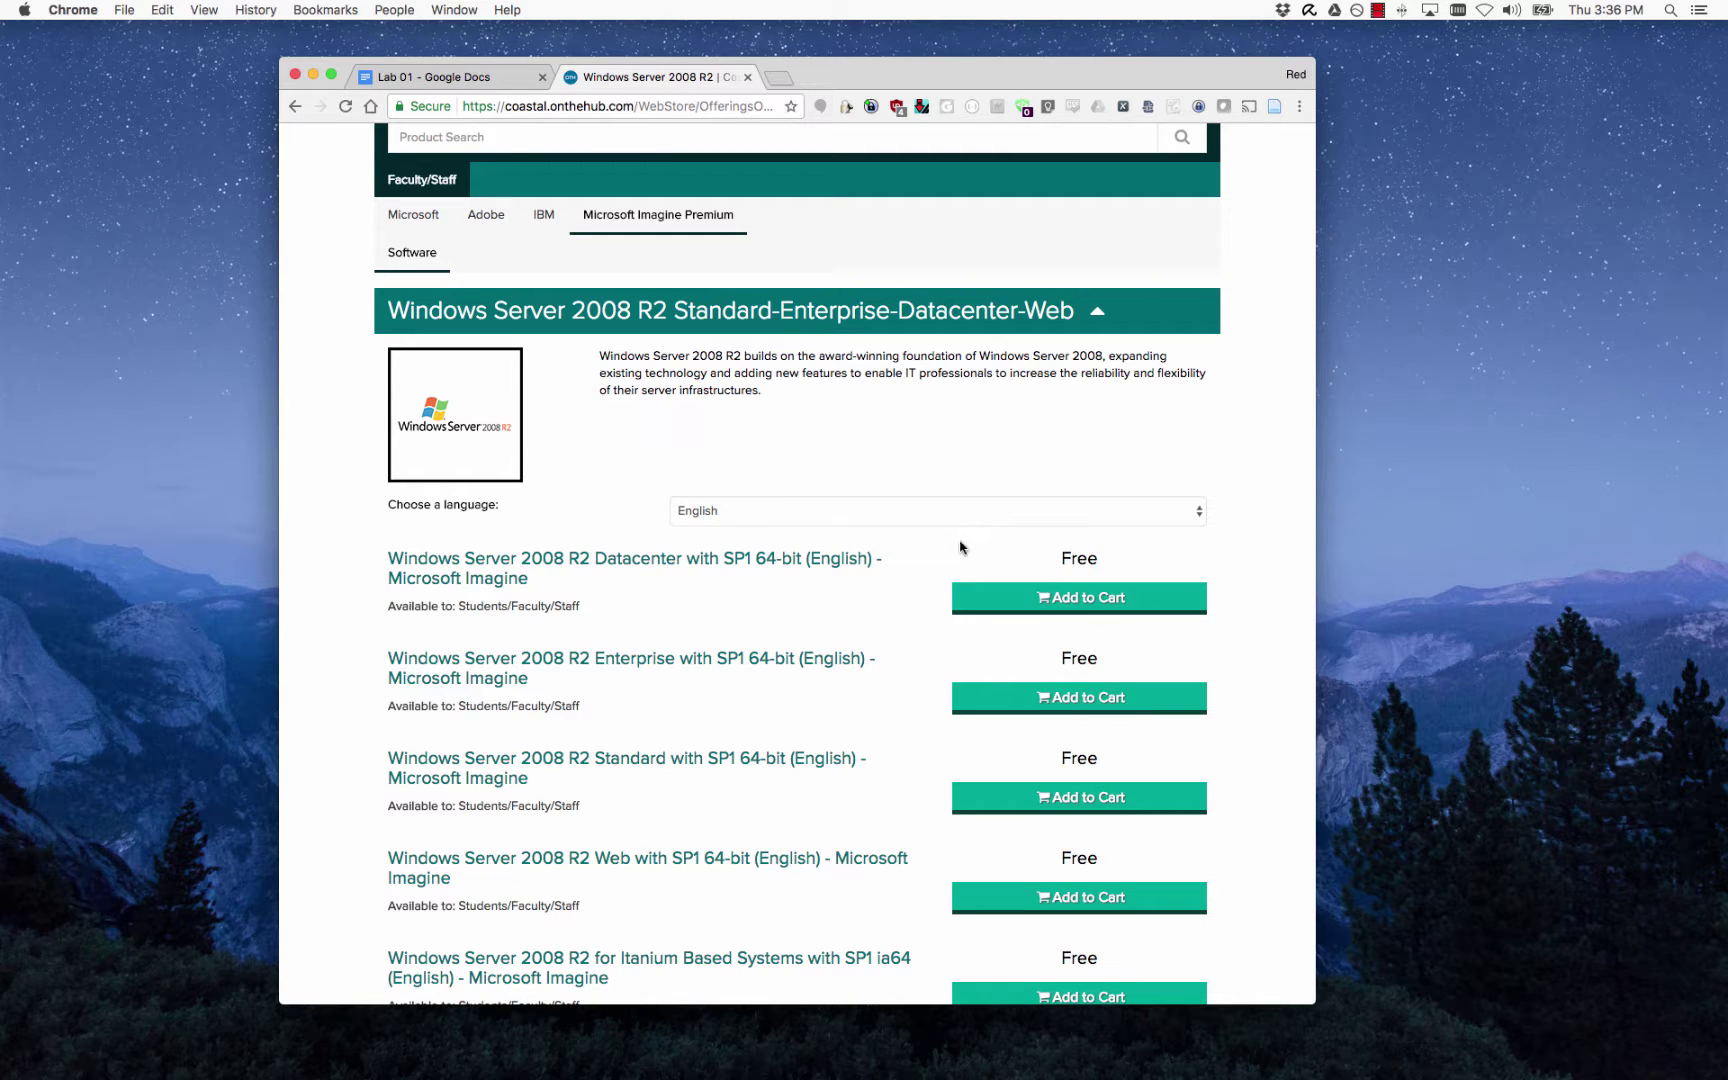
In Lab 01, view the ISO 'here' link's address, then go back to the Windows Server 2008 R2 page.
{"action": "left_click", "coordinate": [448, 80]}
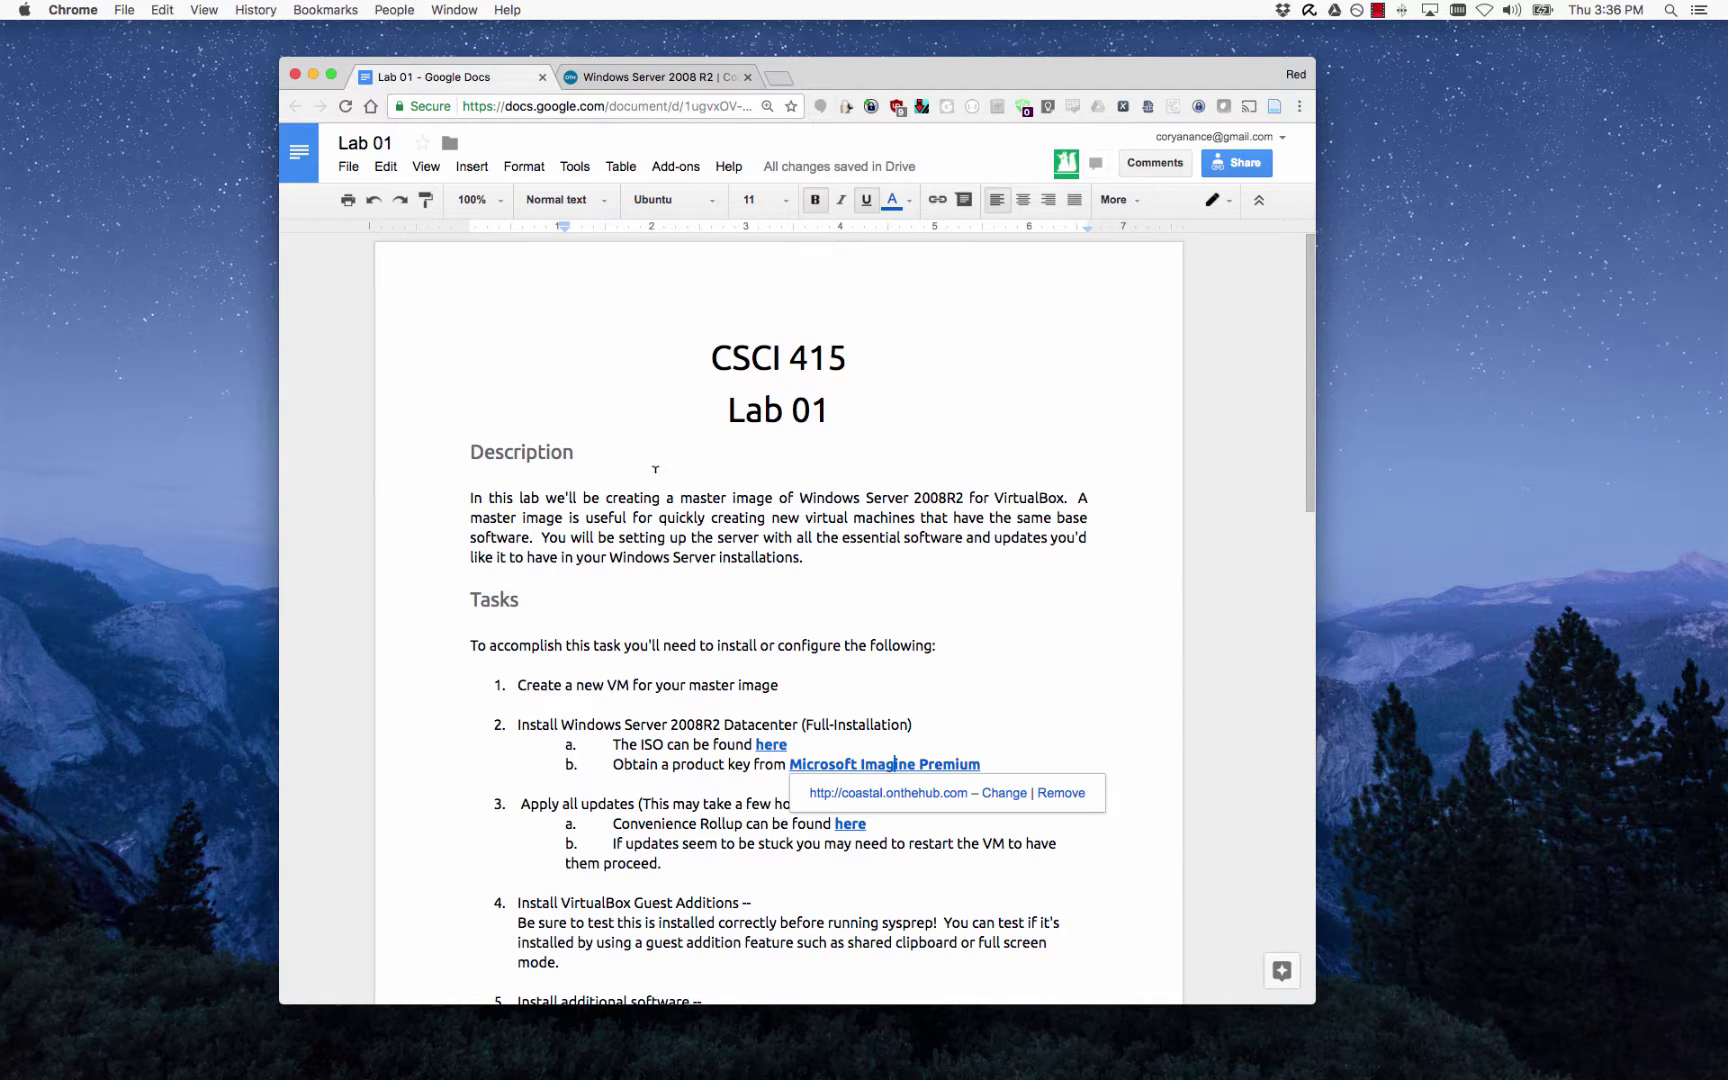
{"action": "left_click", "coordinate": [768, 744]}
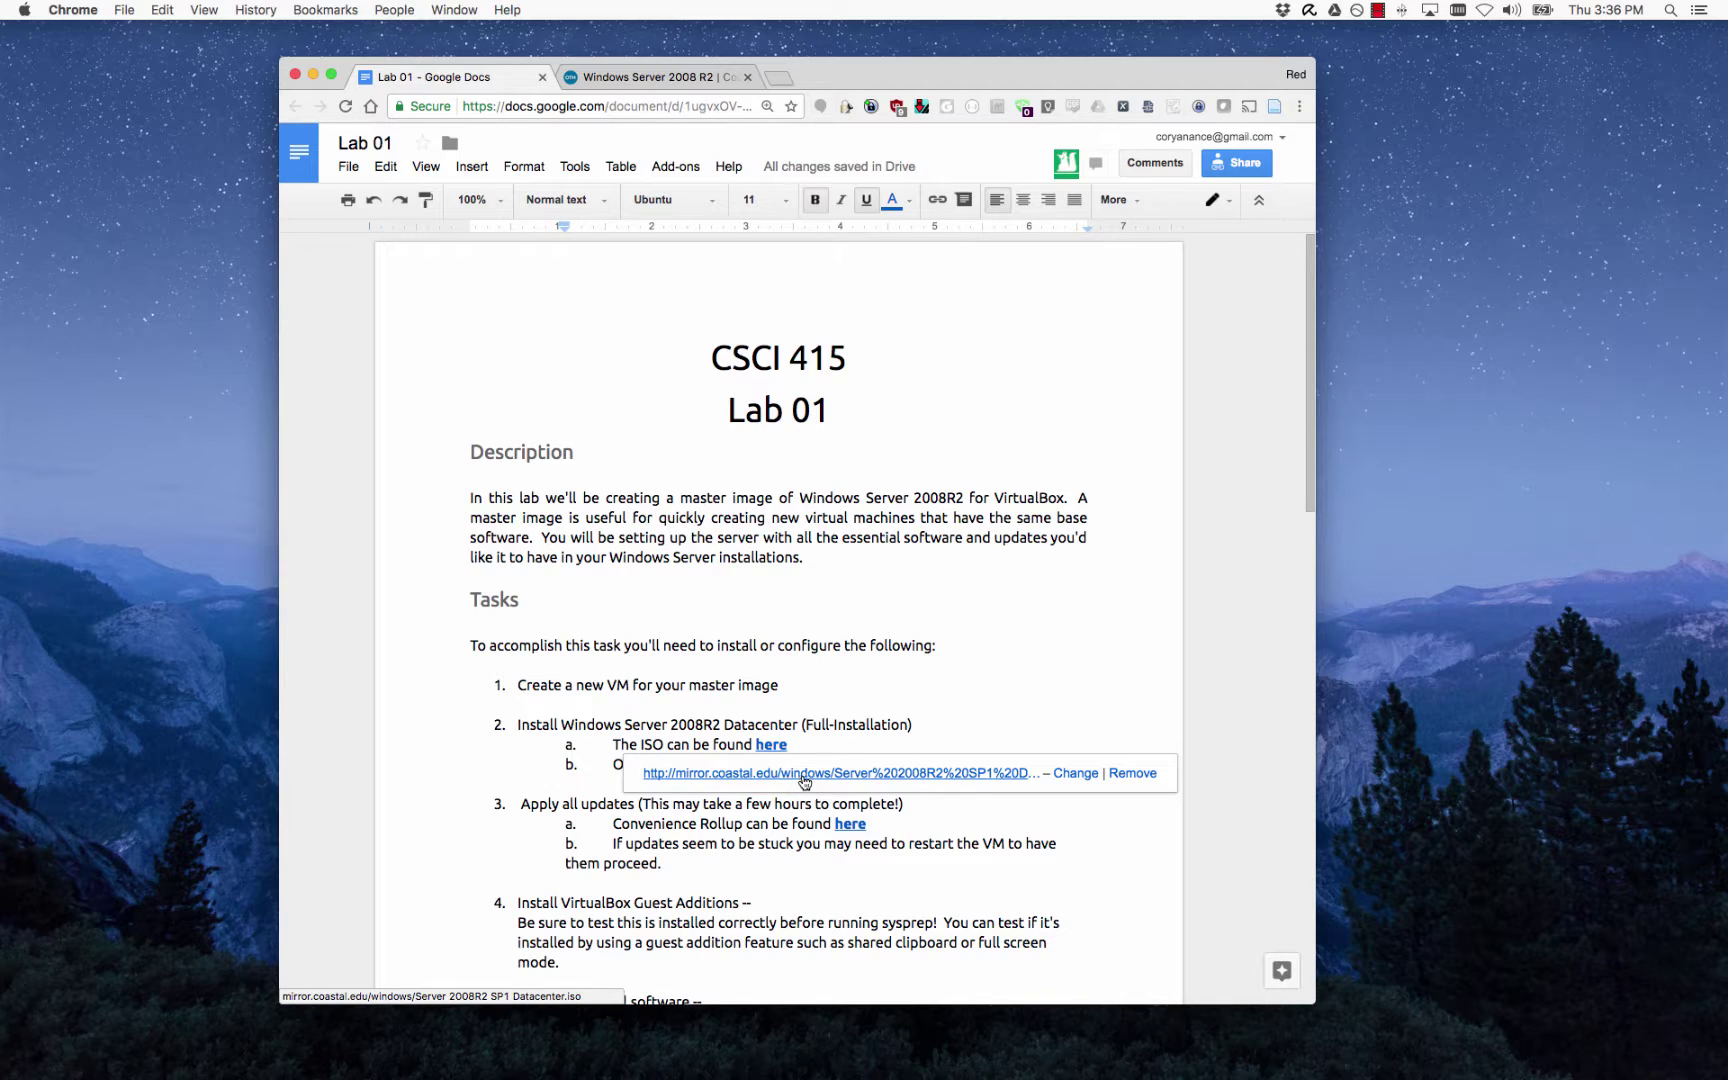
{"action": "key", "text": "shift+End"}
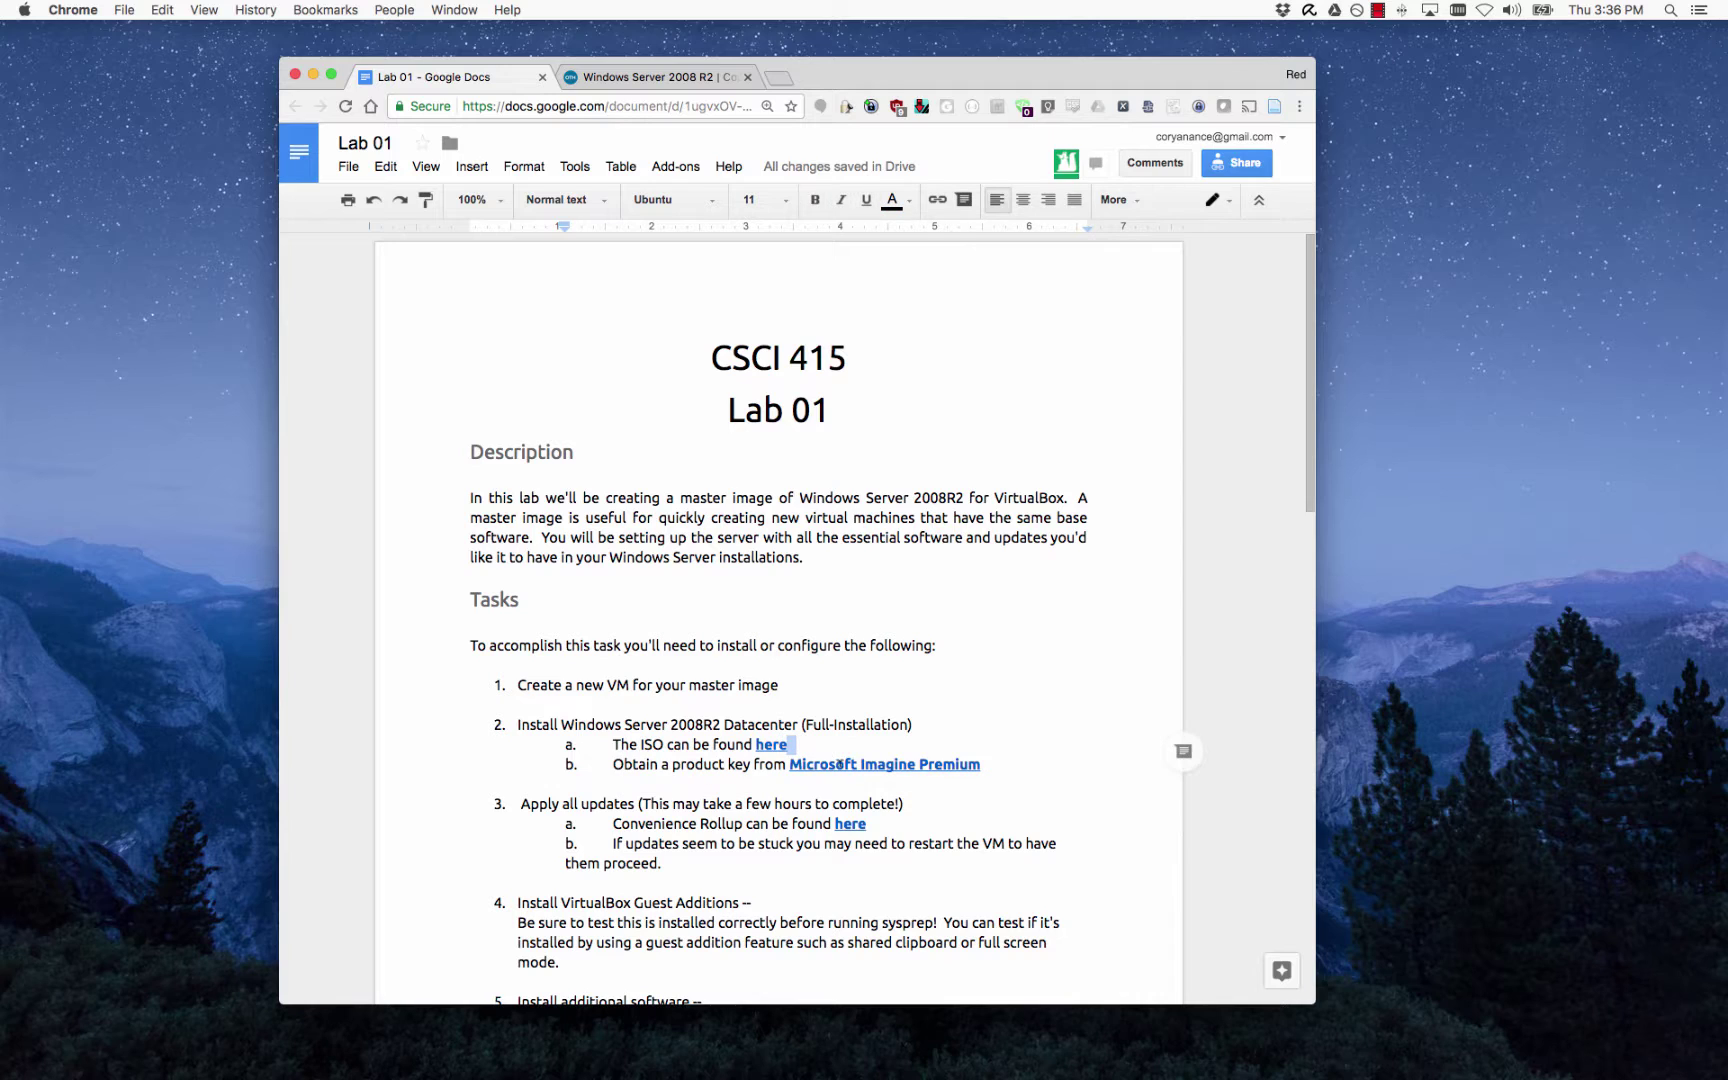
{"action": "key", "text": "Left"}
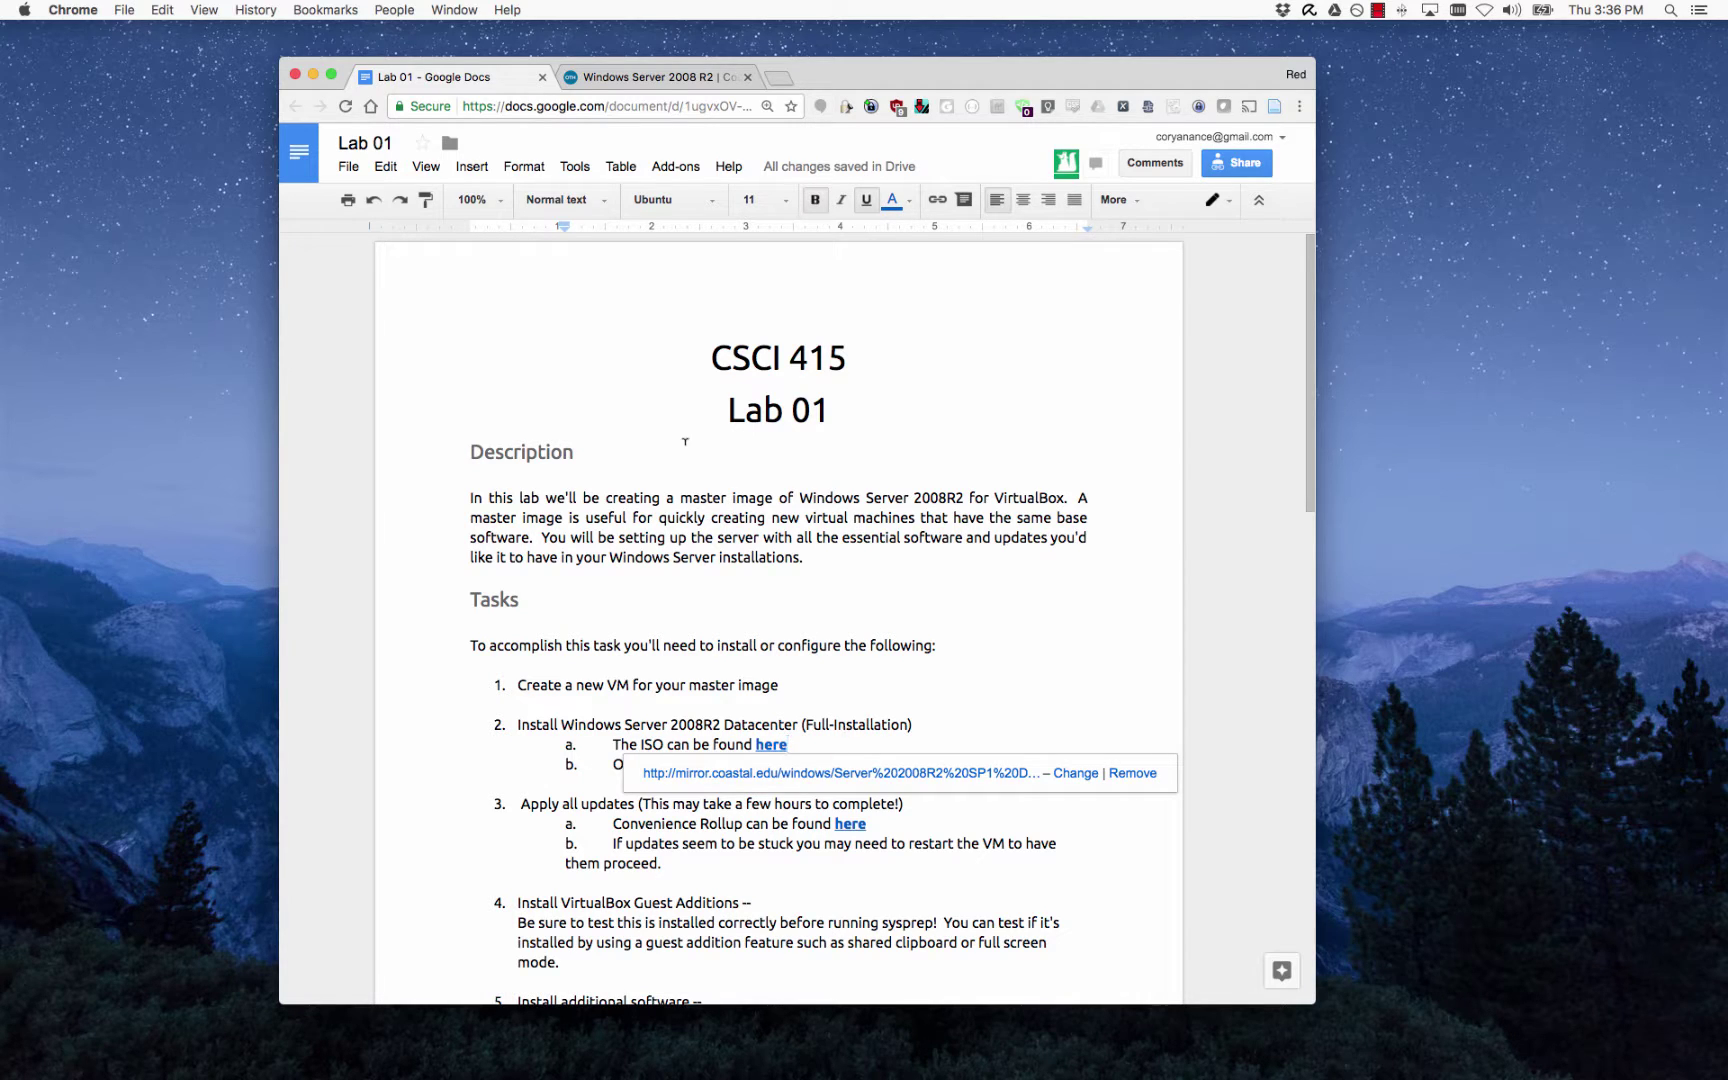
{"action": "left_click", "coordinate": [660, 76]}
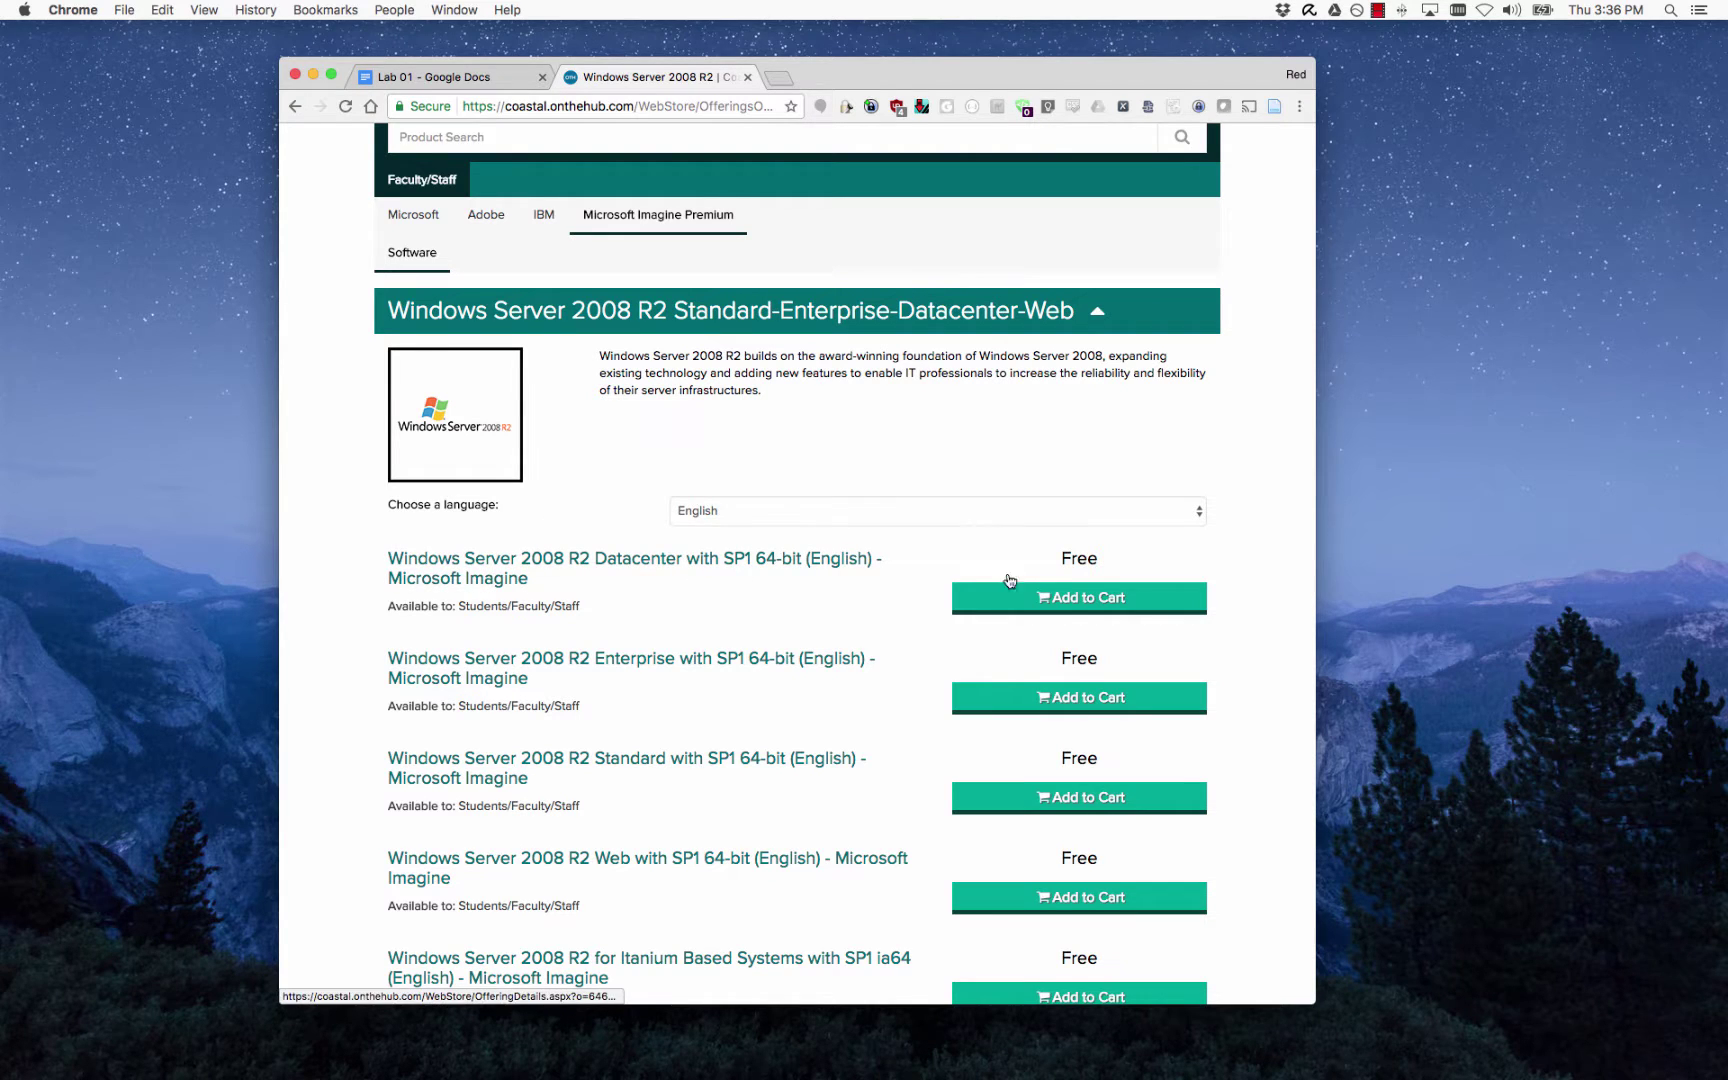
{"action": "left_click", "coordinate": [1060, 598]}
{"action": "left_click", "coordinate": [990, 369]}
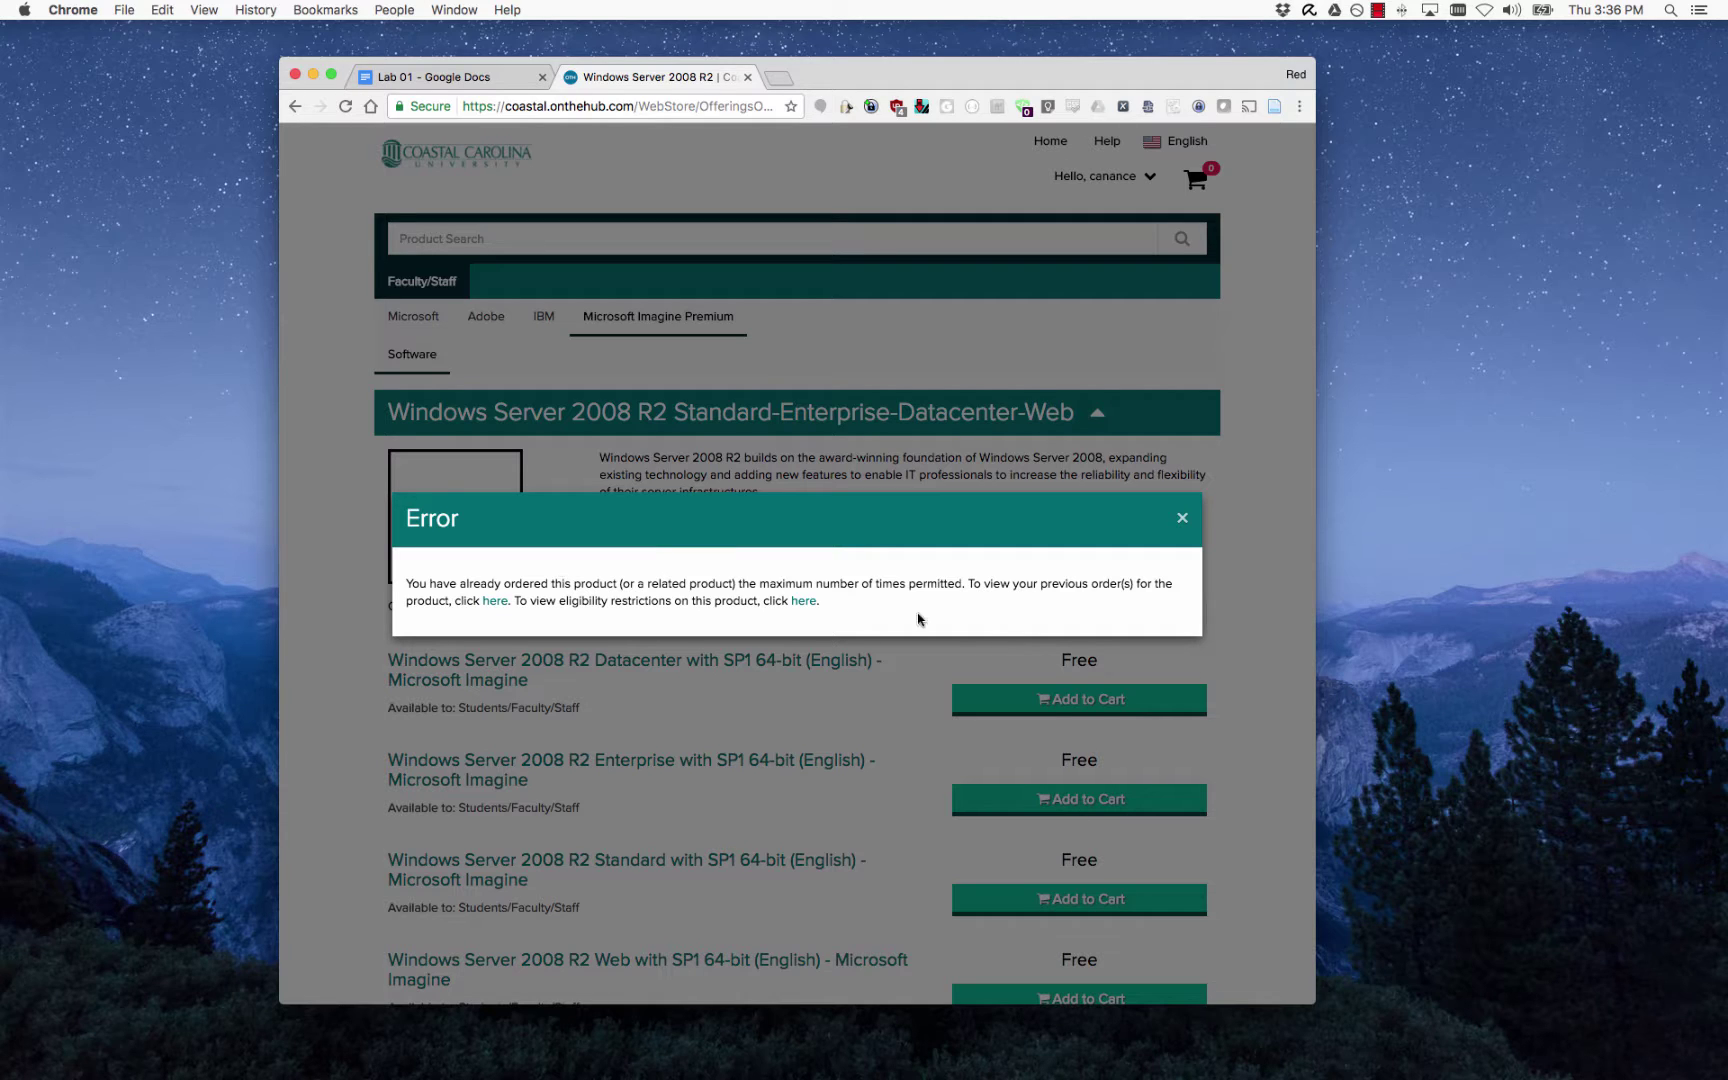
{"action": "left_click", "coordinate": [1182, 517]}
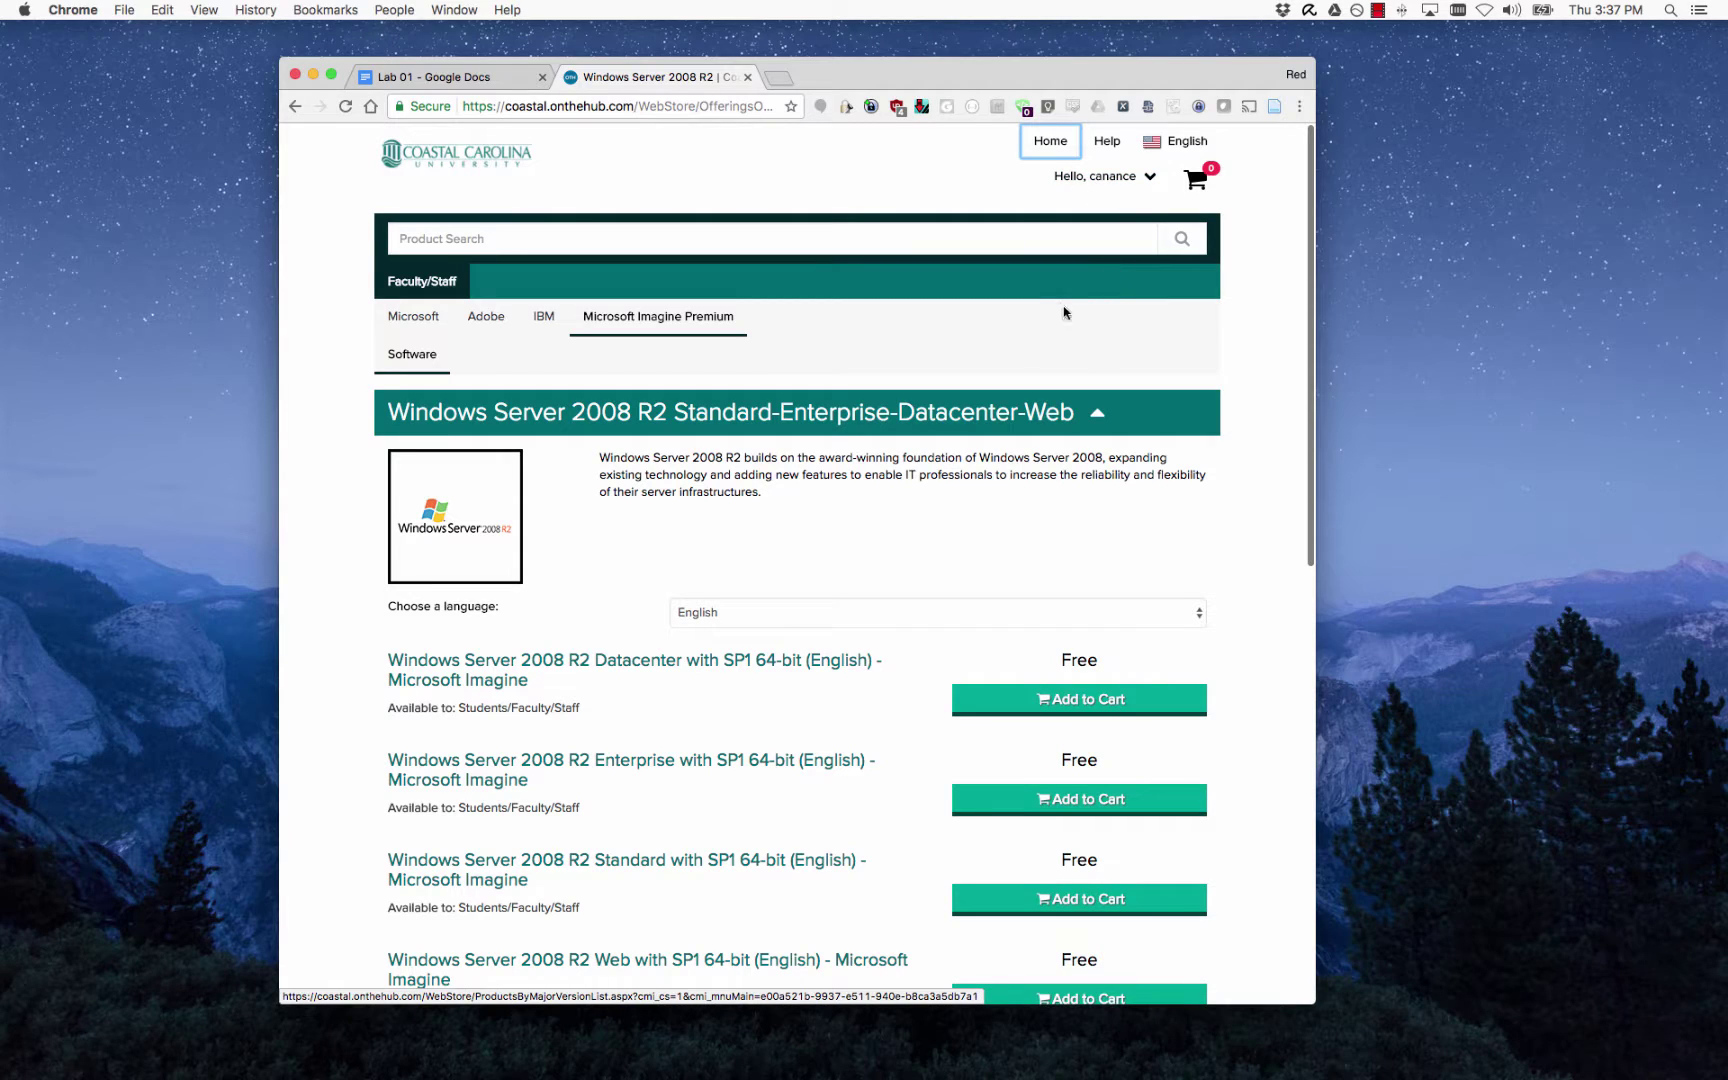
Go to Your Account's Orders & Downloads and scroll to the Windows Server 2008 R2 Datacenter order.
{"action": "left_click", "coordinate": [1137, 184]}
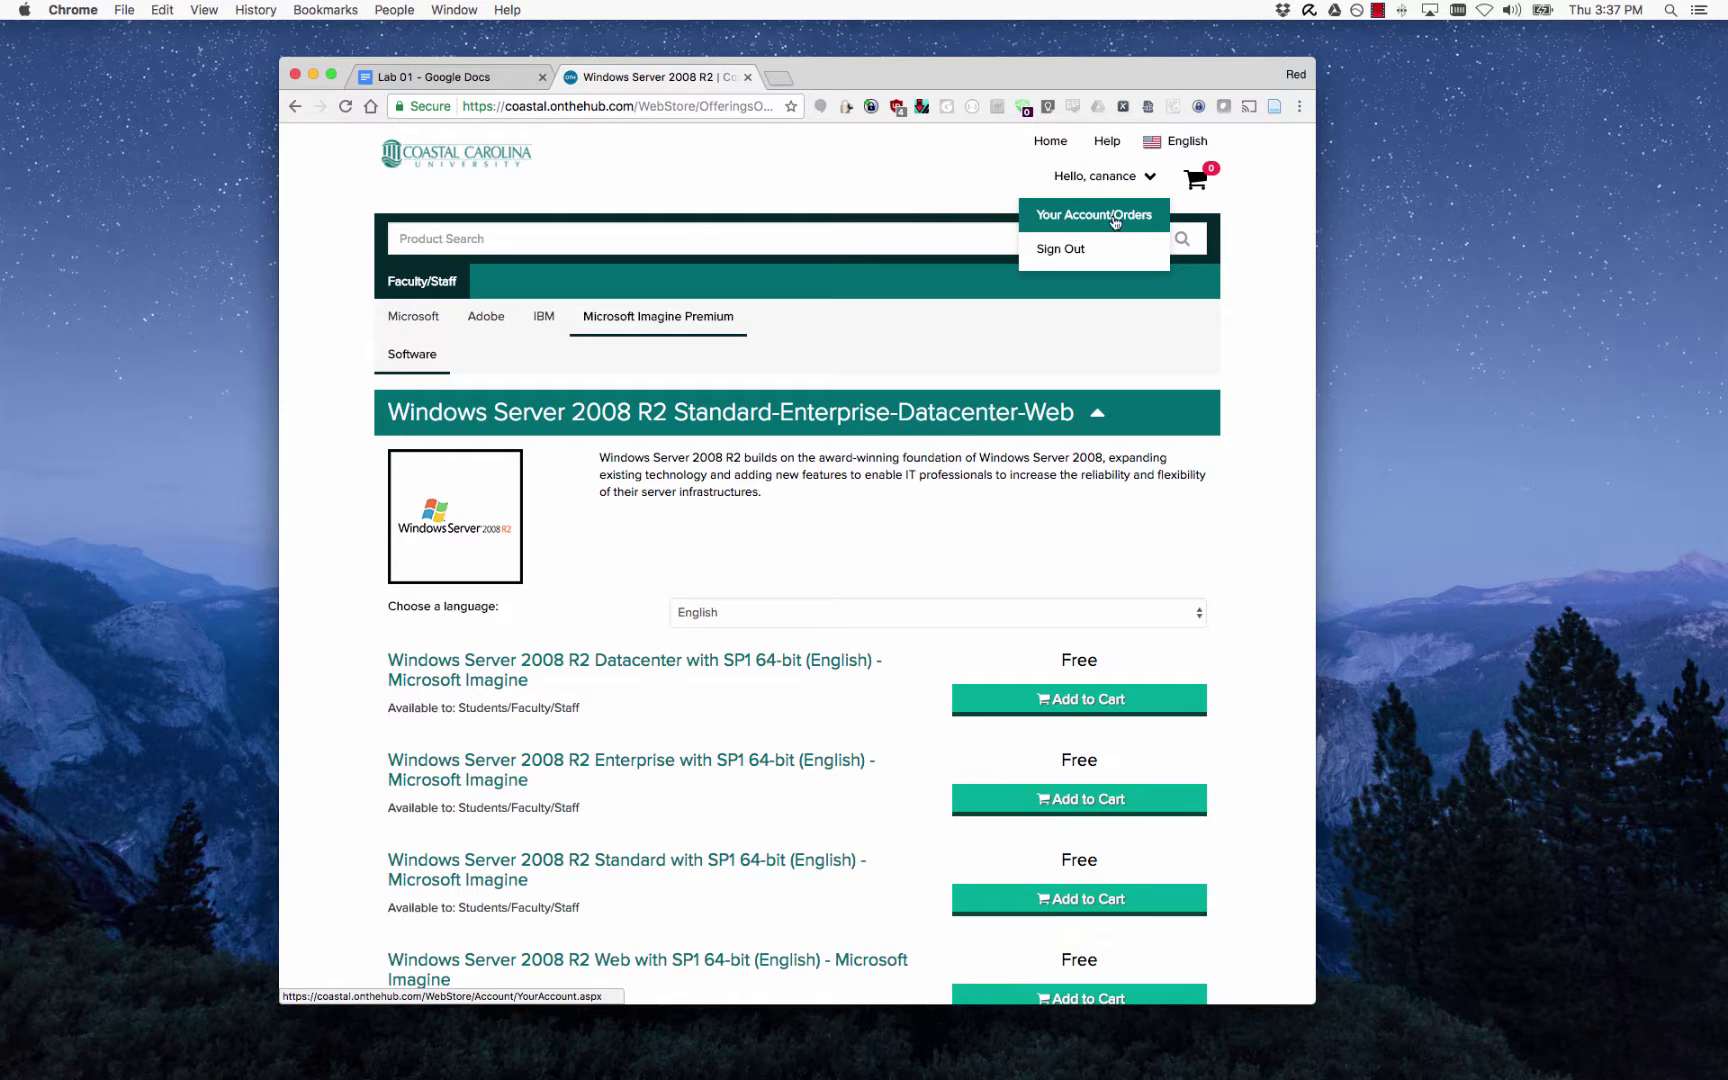
{"action": "left_click", "coordinate": [1117, 221]}
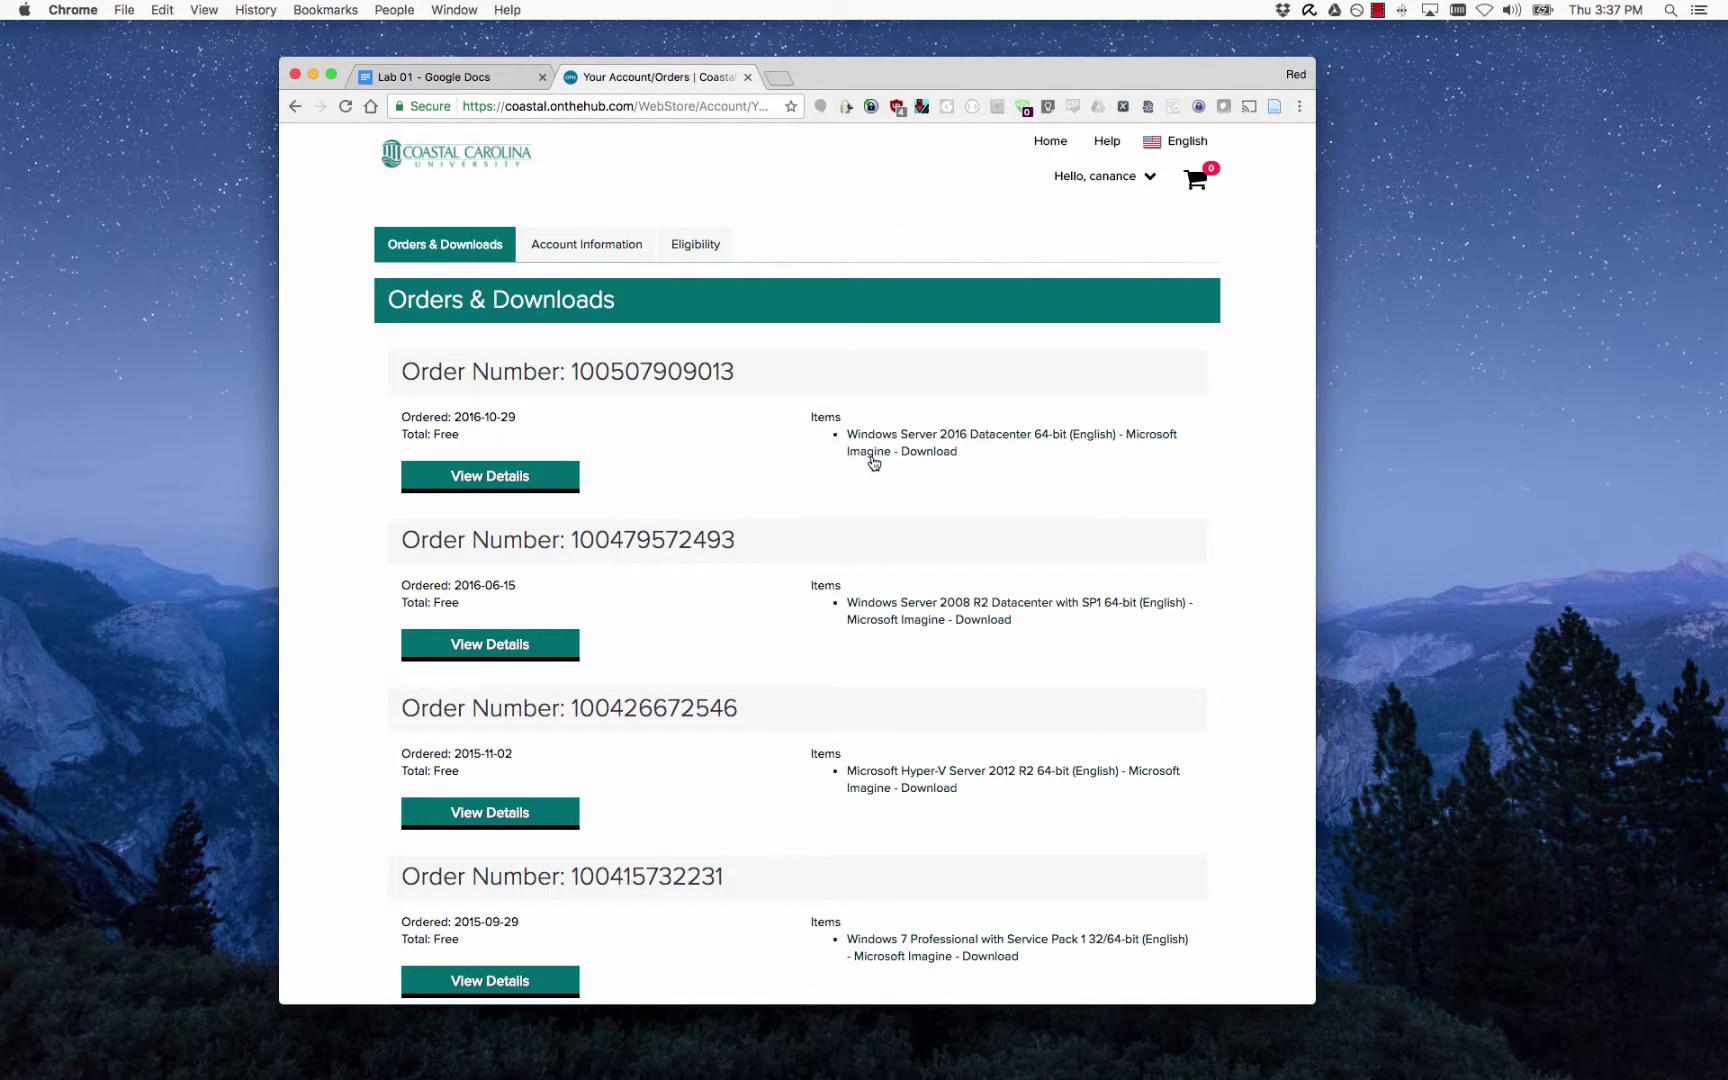
{"action": "scroll", "coordinate": [878, 460], "scroll_direction": "down", "scroll_amount": 5}
{"action": "scroll", "coordinate": [882, 412], "scroll_direction": "down", "scroll_amount": 8}
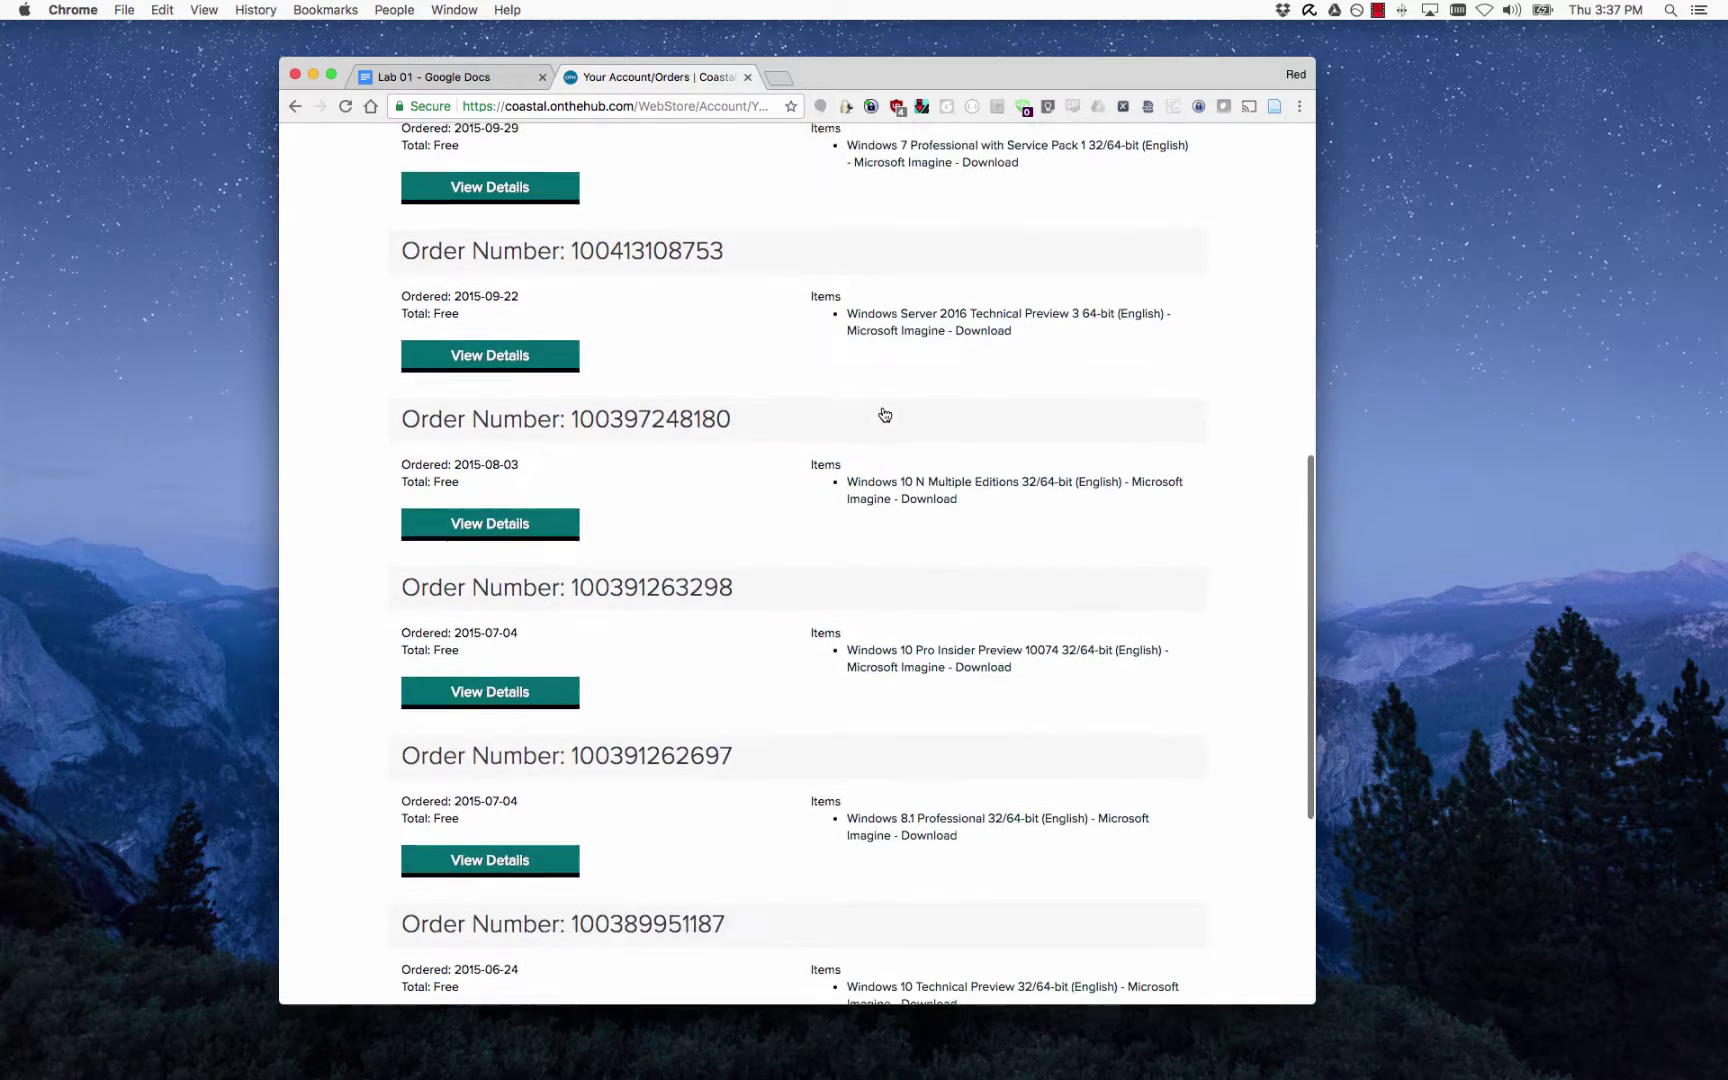
{"action": "scroll", "coordinate": [880, 413], "scroll_direction": "down", "scroll_amount": 5}
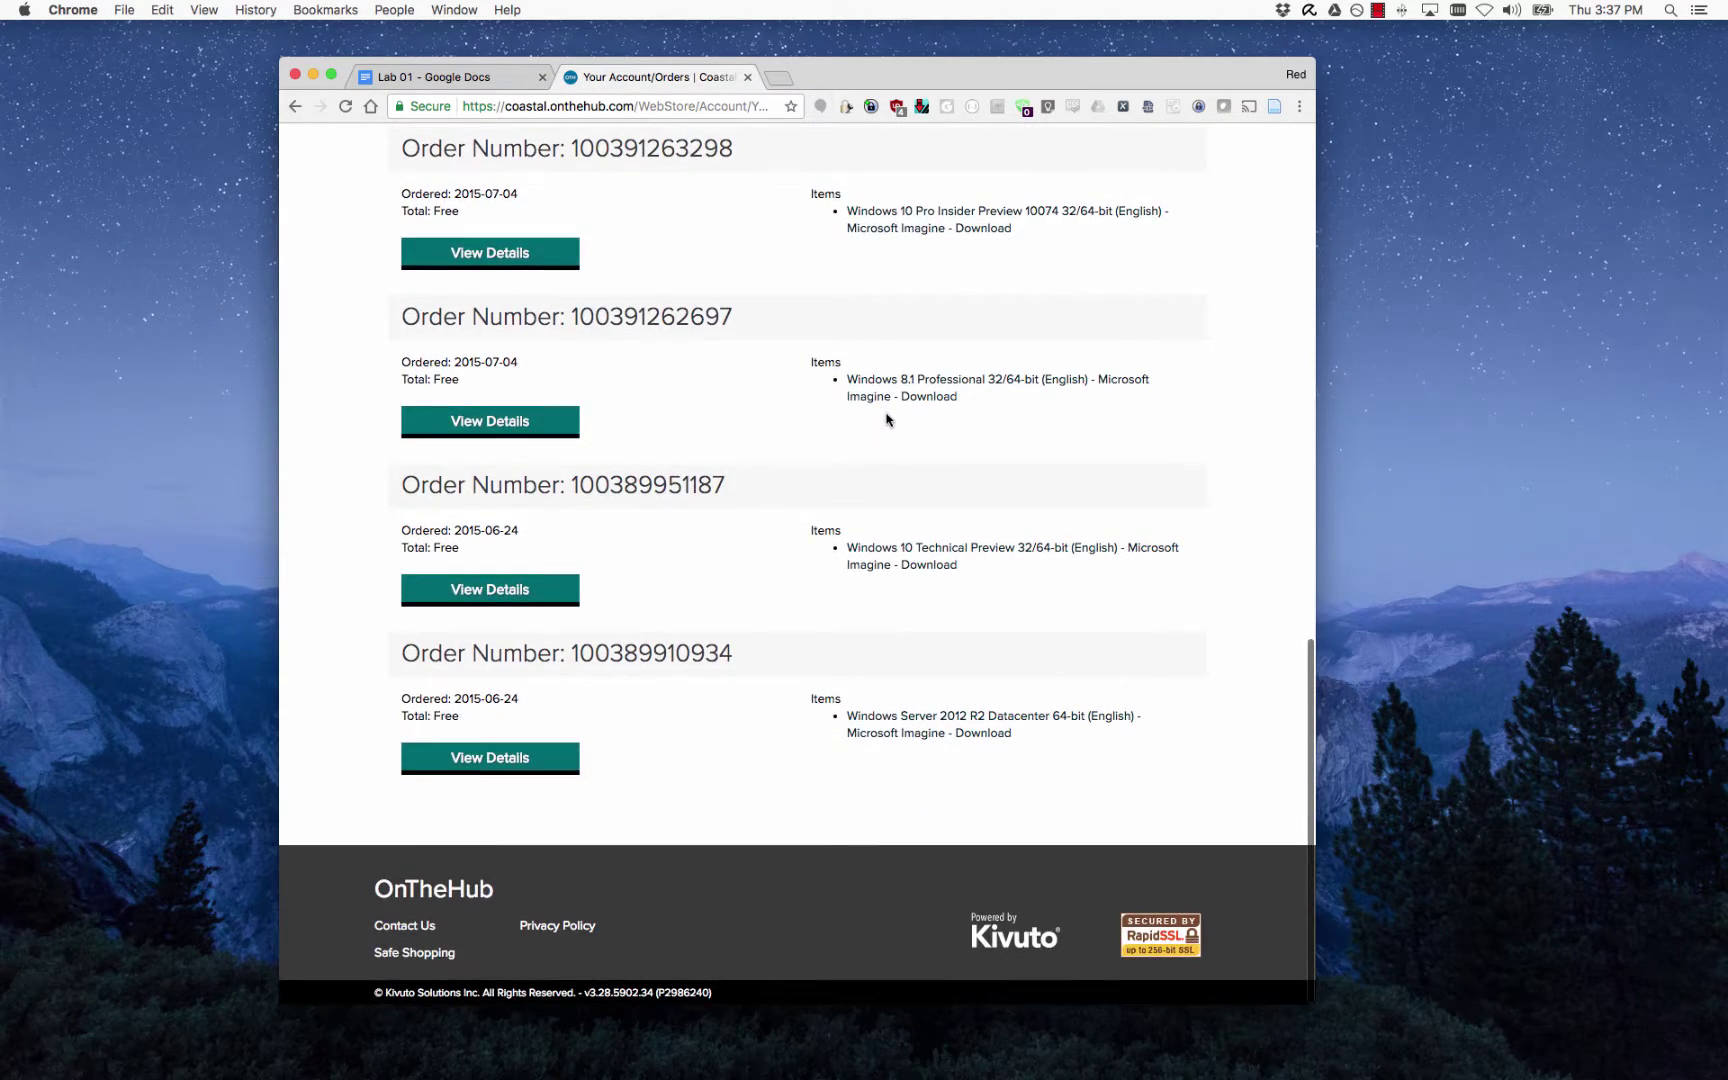
{"action": "scroll", "coordinate": [890, 425], "scroll_direction": "up", "scroll_amount": 7}
{"action": "scroll", "coordinate": [896, 437], "scroll_direction": "up", "scroll_amount": 6}
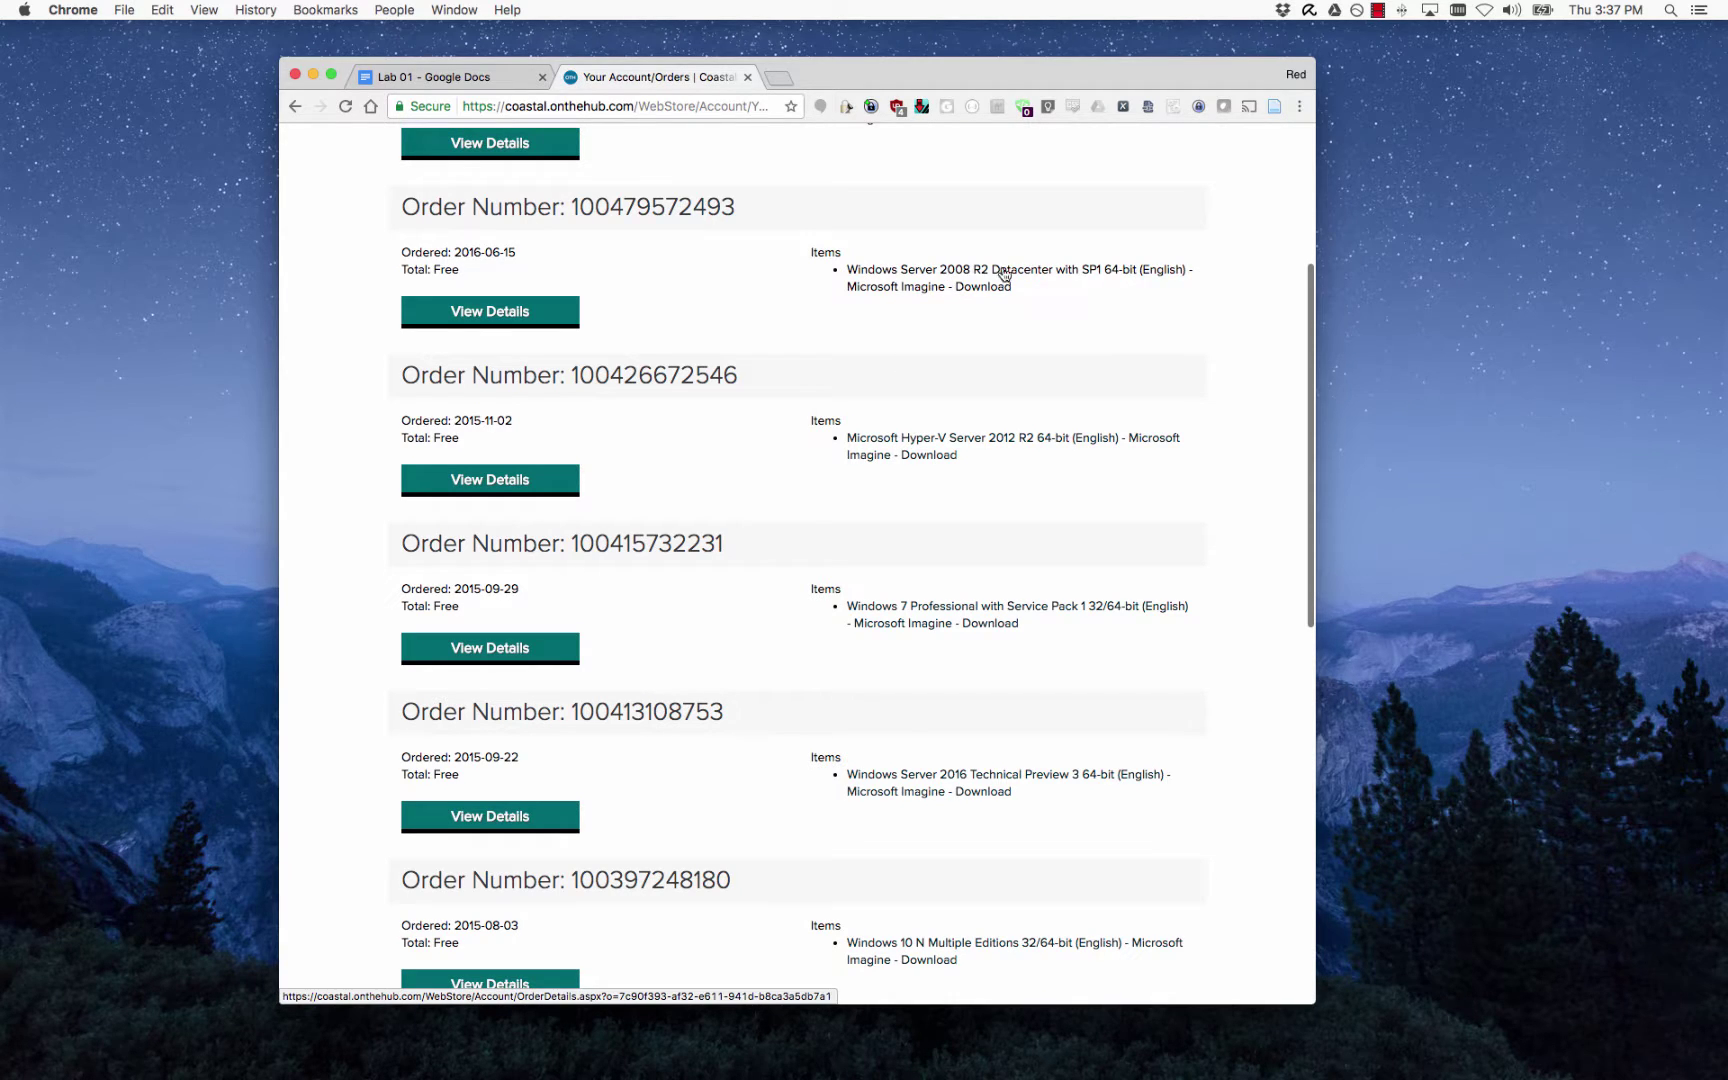
Open the 2016-06-15 Windows Server 2008 R2 Datacenter order details and select its Product Key.
{"action": "left_click", "coordinate": [465, 316]}
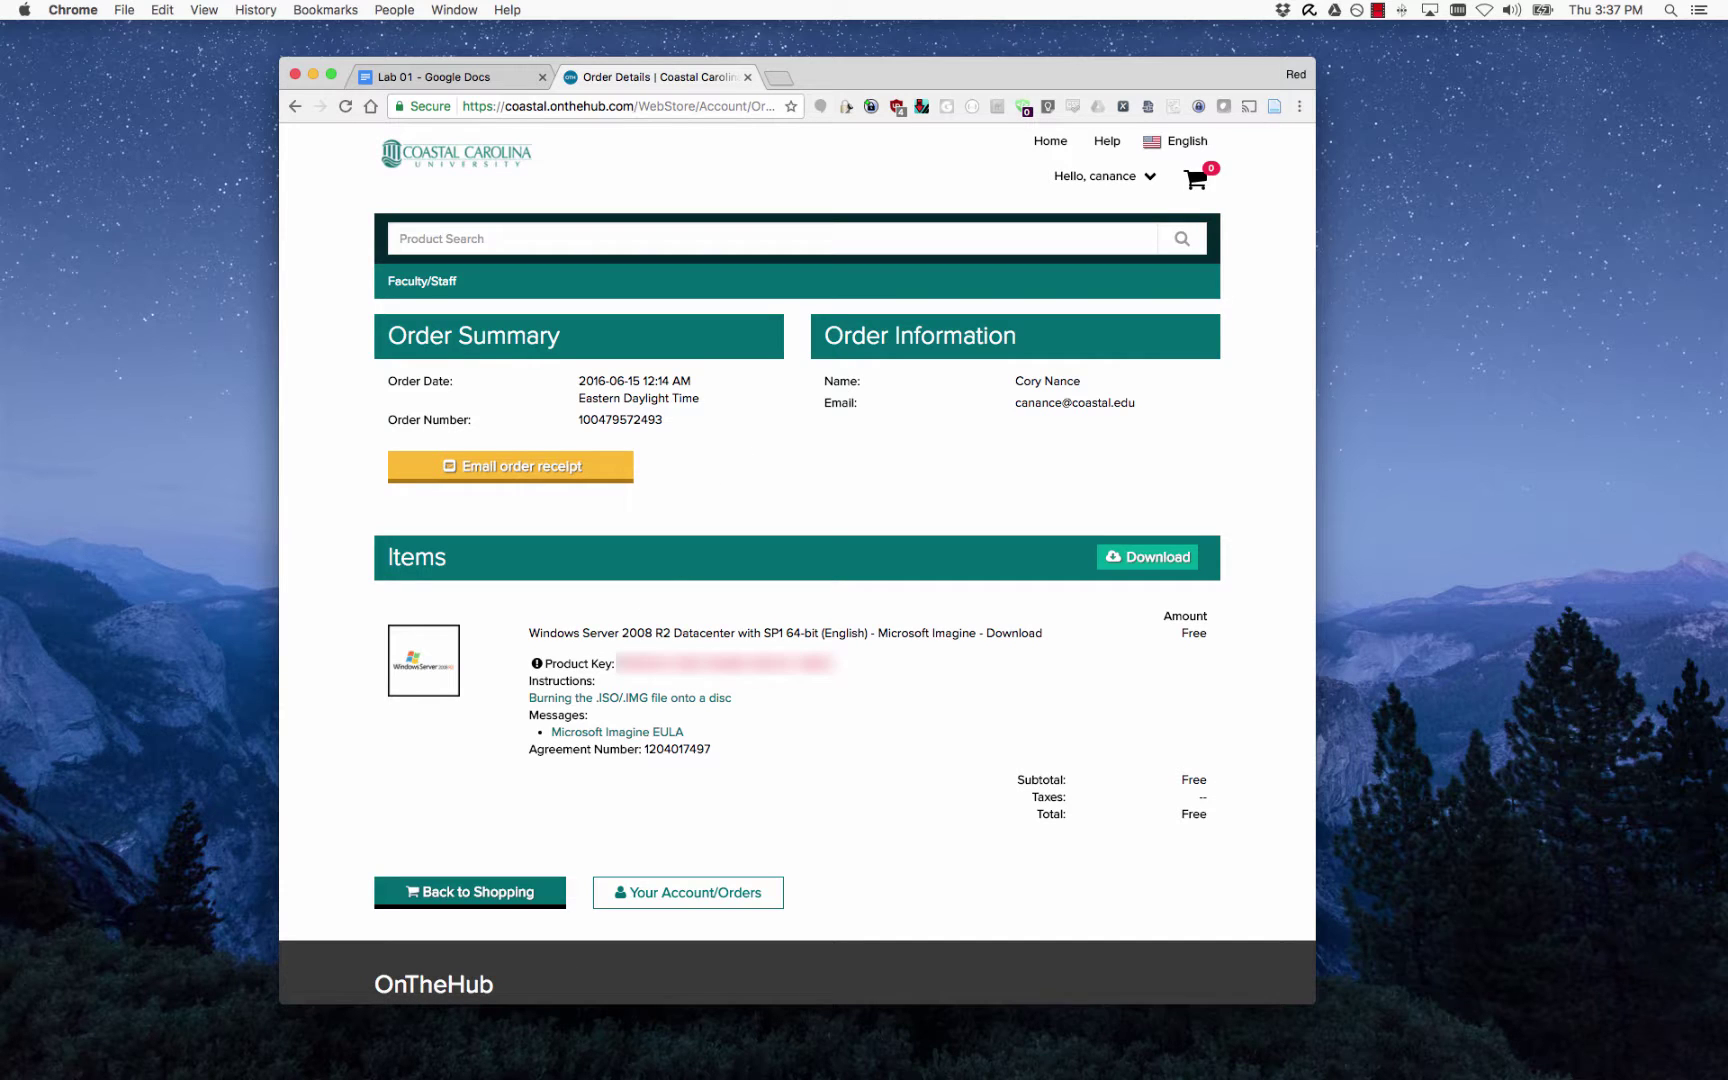
{"action": "left_click_drag", "start_coordinate": [617, 663], "coordinate": [837, 663]}
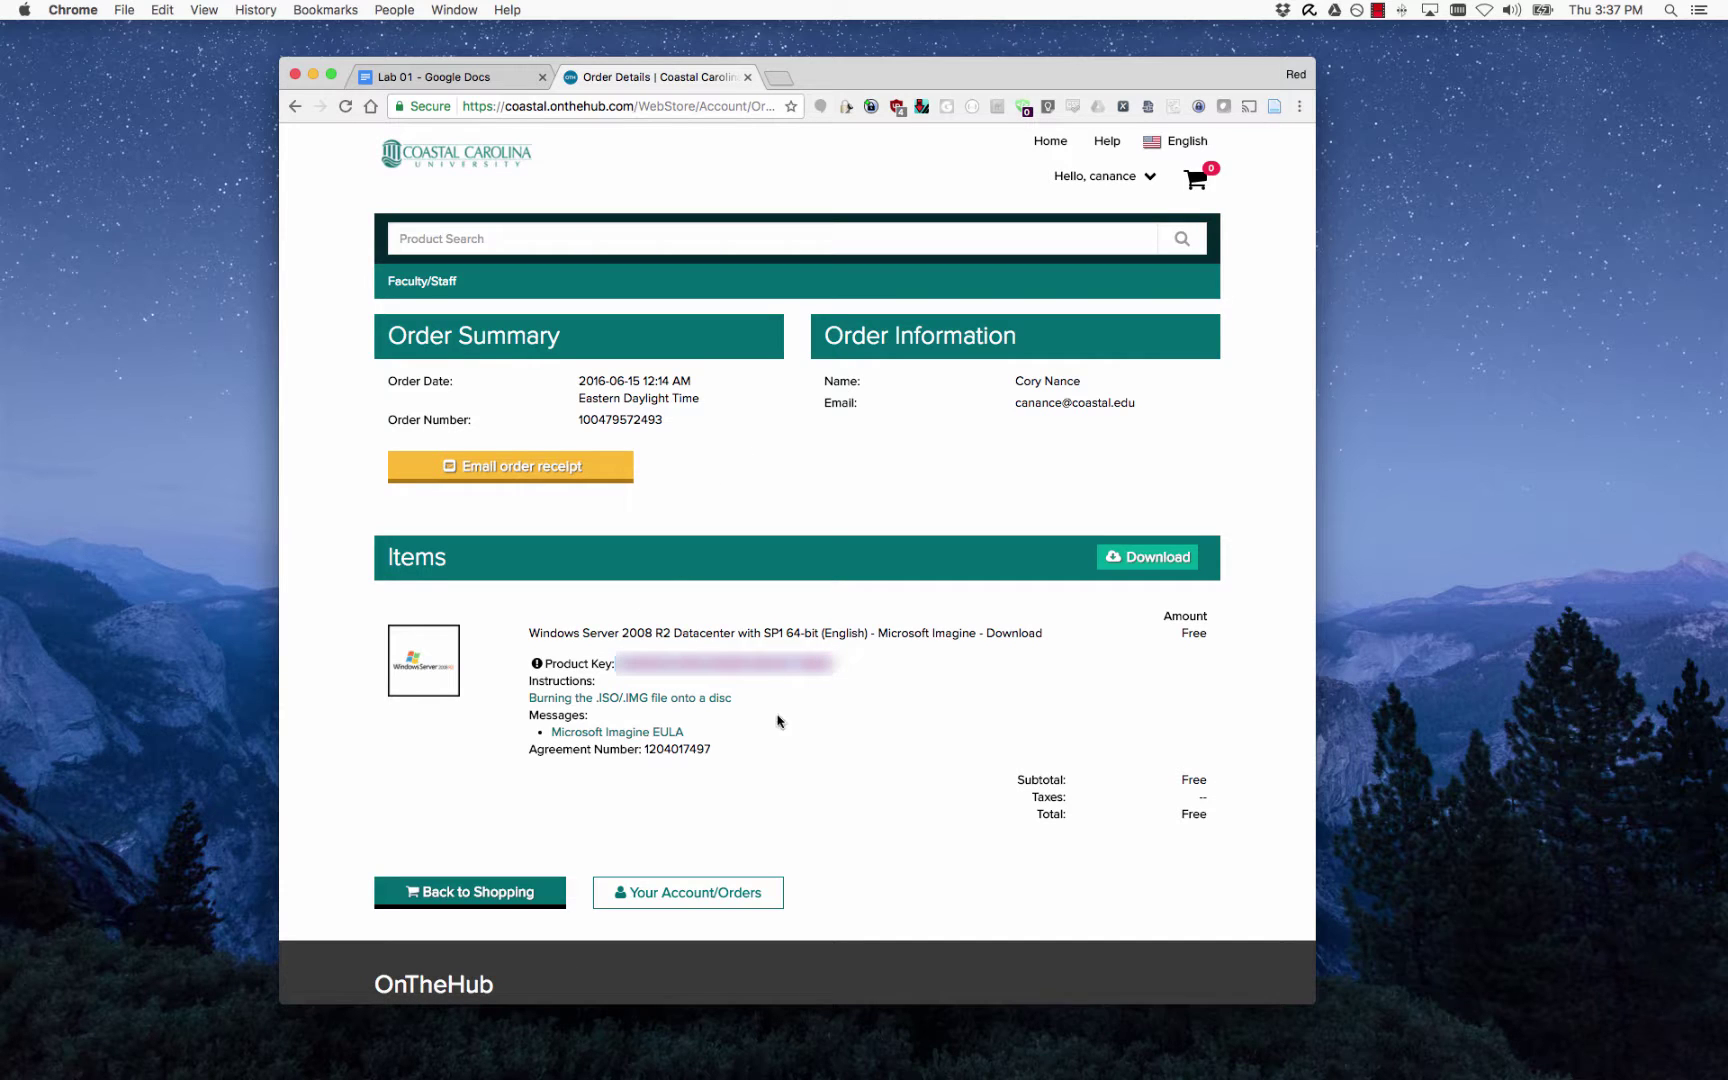